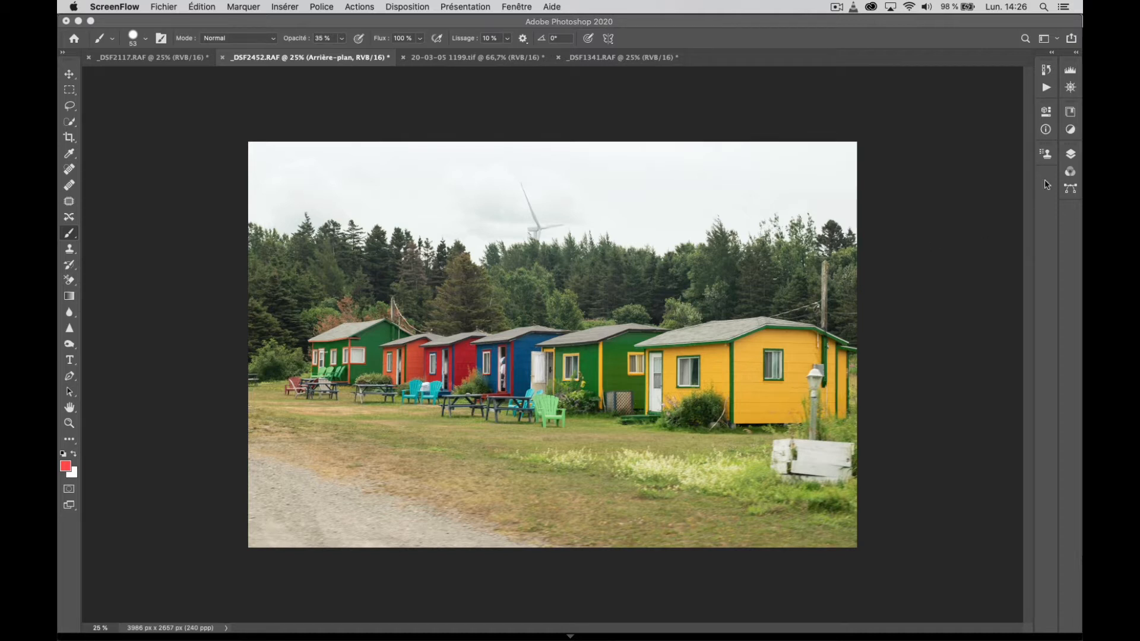
- Duplicate the Arrière-plan layer and keep the copy's blend mode at Normal
{"action": "left_click", "coordinate": [1070, 153]}
{"action": "left_click", "coordinate": [1070, 154]}
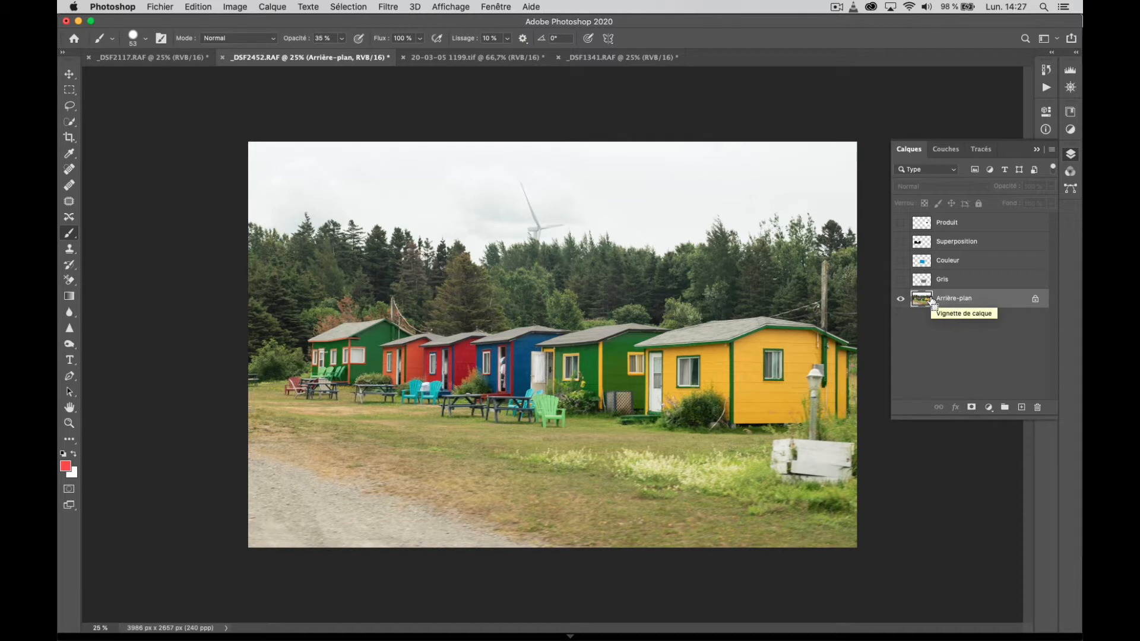
{"action": "key", "text": "super+j"}
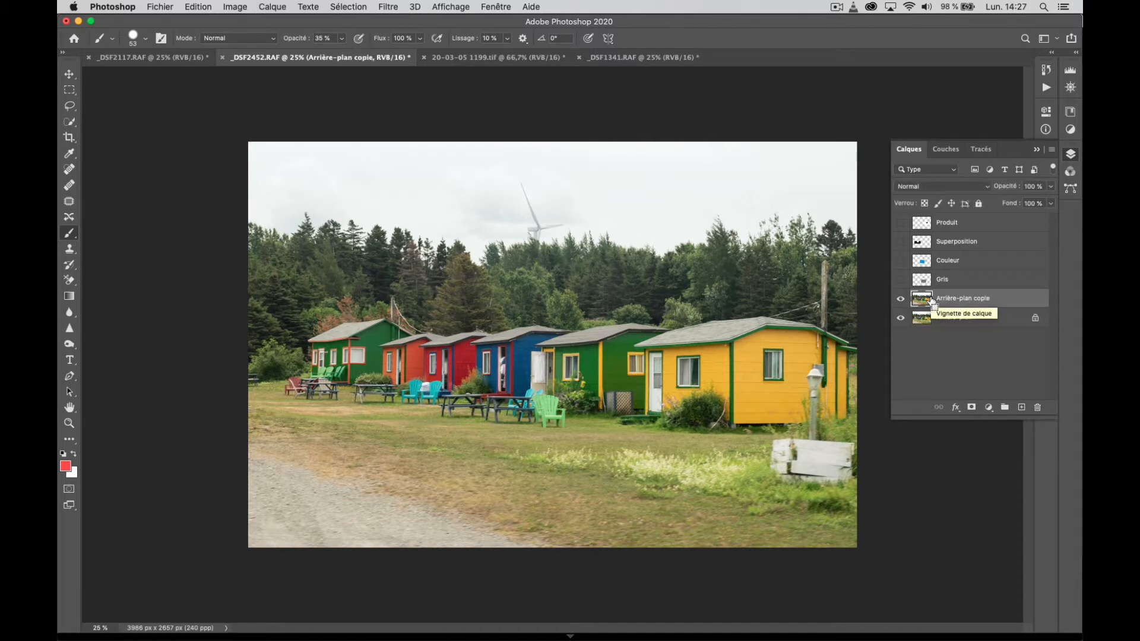
{"action": "left_click", "coordinate": [989, 189]}
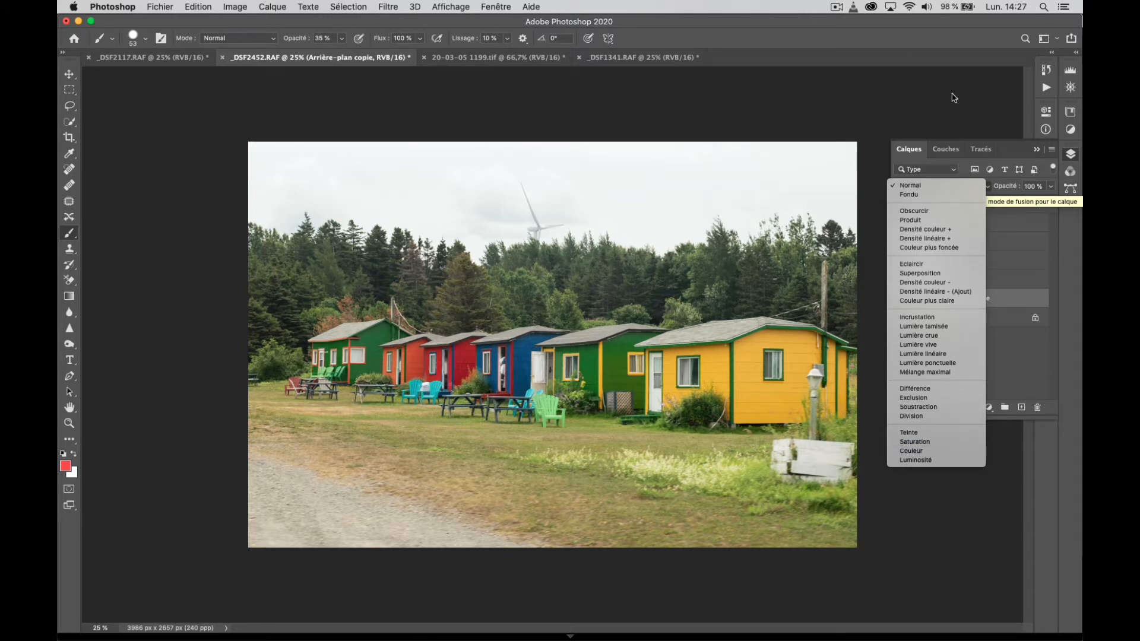
{"action": "left_click", "coordinate": [921, 185]}
- Check the neutral colour option for the Produit mode in the new layer settings, without creating a layer
{"action": "left_click", "coordinate": [272, 7]}
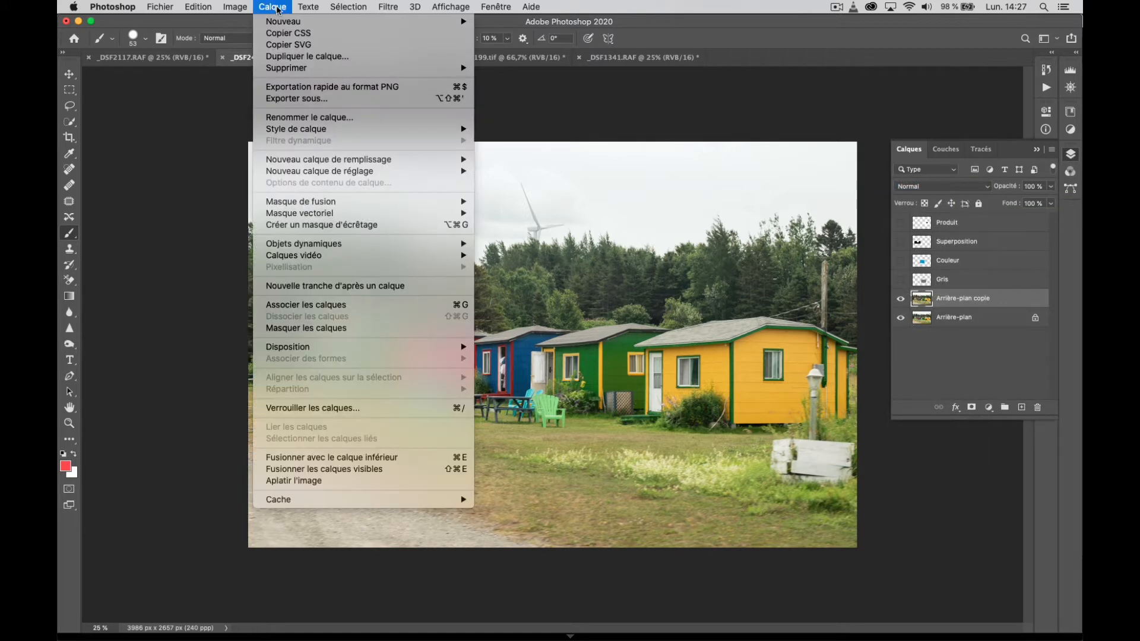
{"action": "mouse_move", "coordinate": [315, 23]}
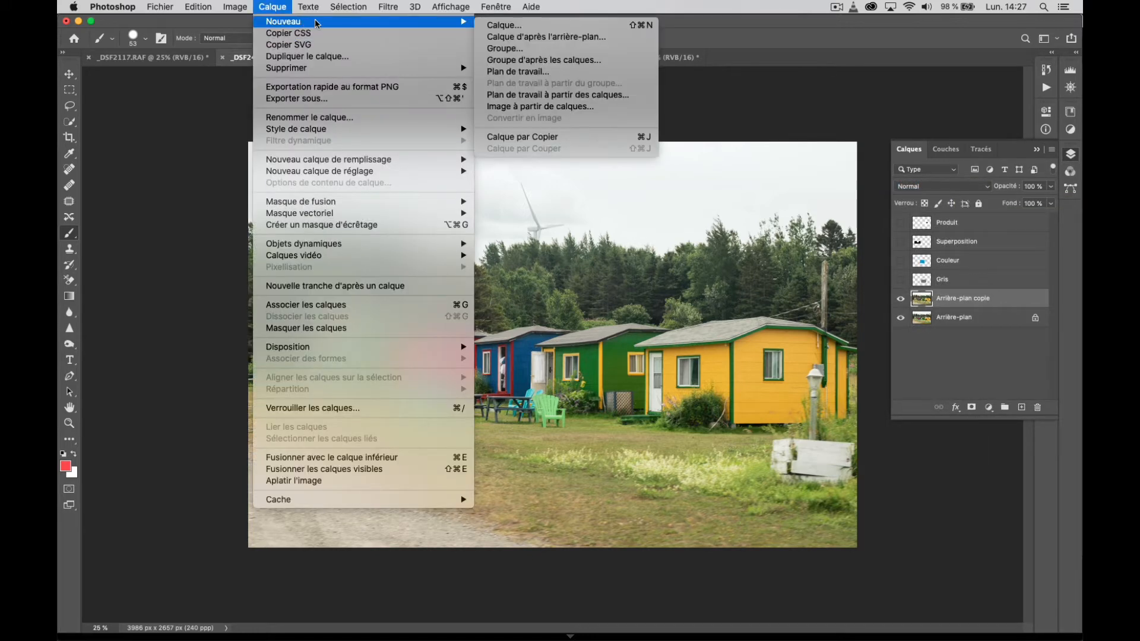
{"action": "left_click", "coordinate": [585, 26]}
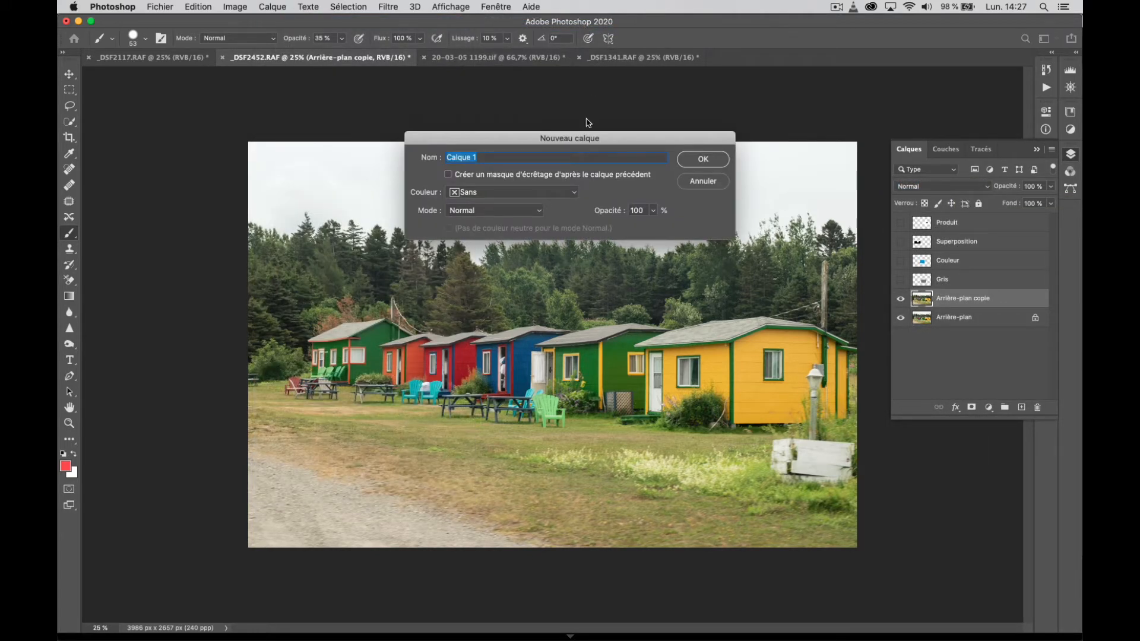
{"action": "left_click", "coordinate": [541, 213]}
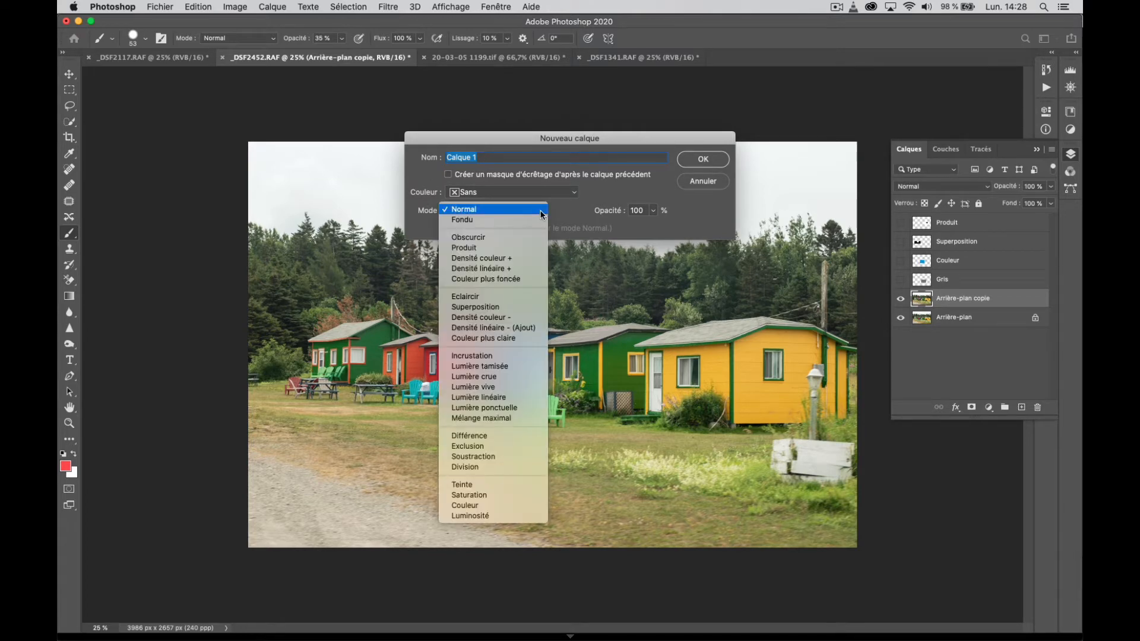
{"action": "left_click", "coordinate": [520, 248]}
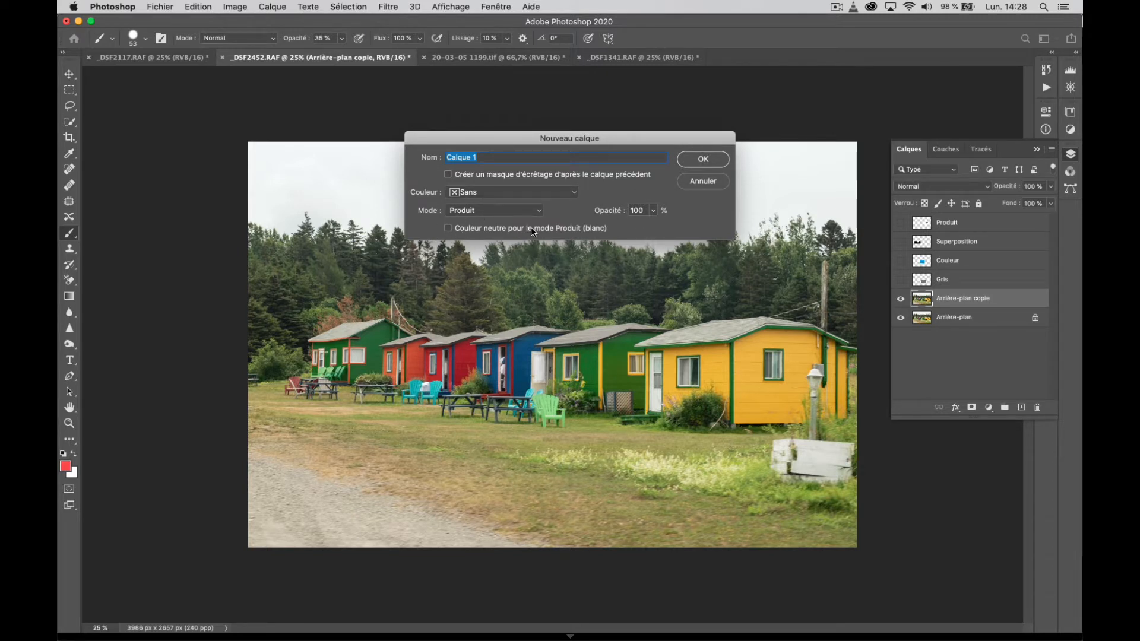
{"action": "left_click", "coordinate": [703, 181]}
- Show the Produit layer, set its blend mode to Produit, and hide it again
{"action": "left_click", "coordinate": [901, 222]}
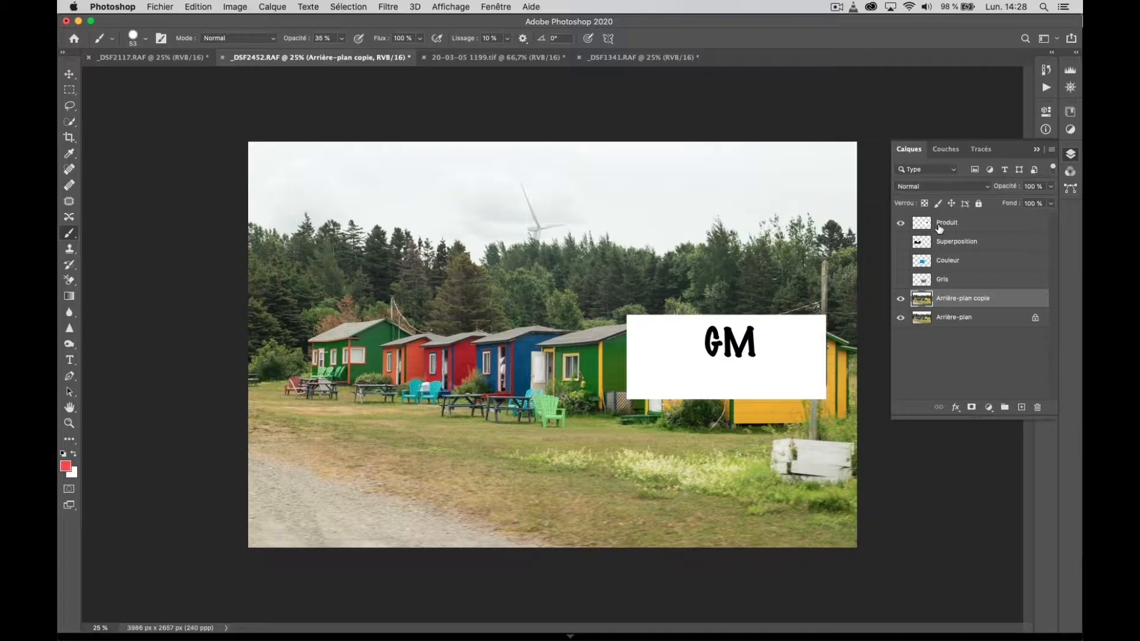
{"action": "left_click", "coordinate": [939, 226]}
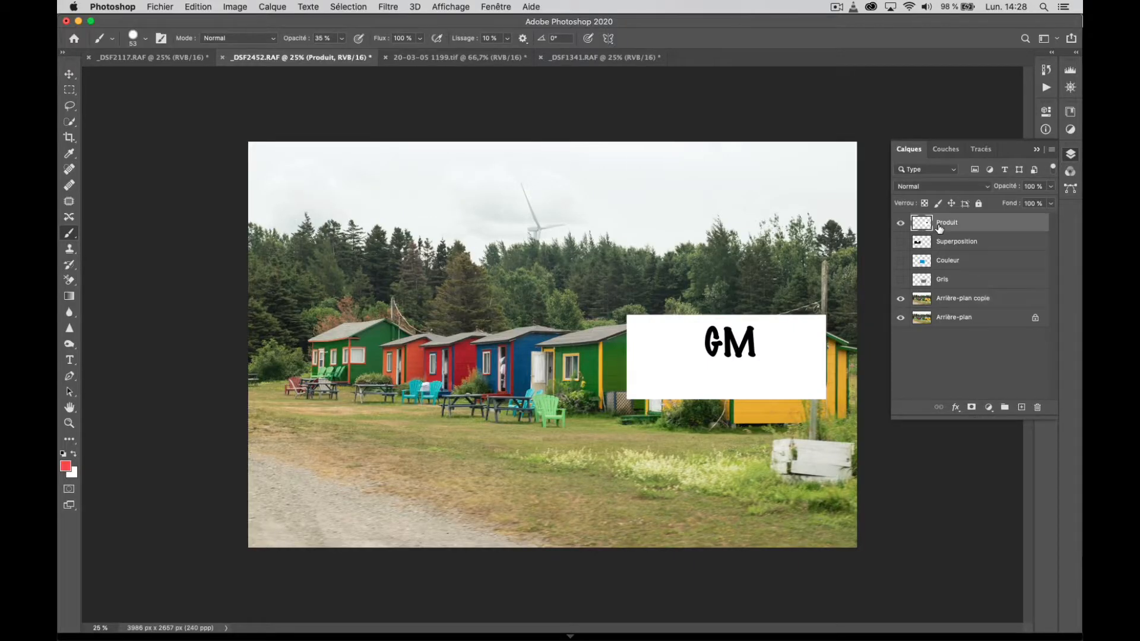
{"action": "left_click", "coordinate": [988, 188]}
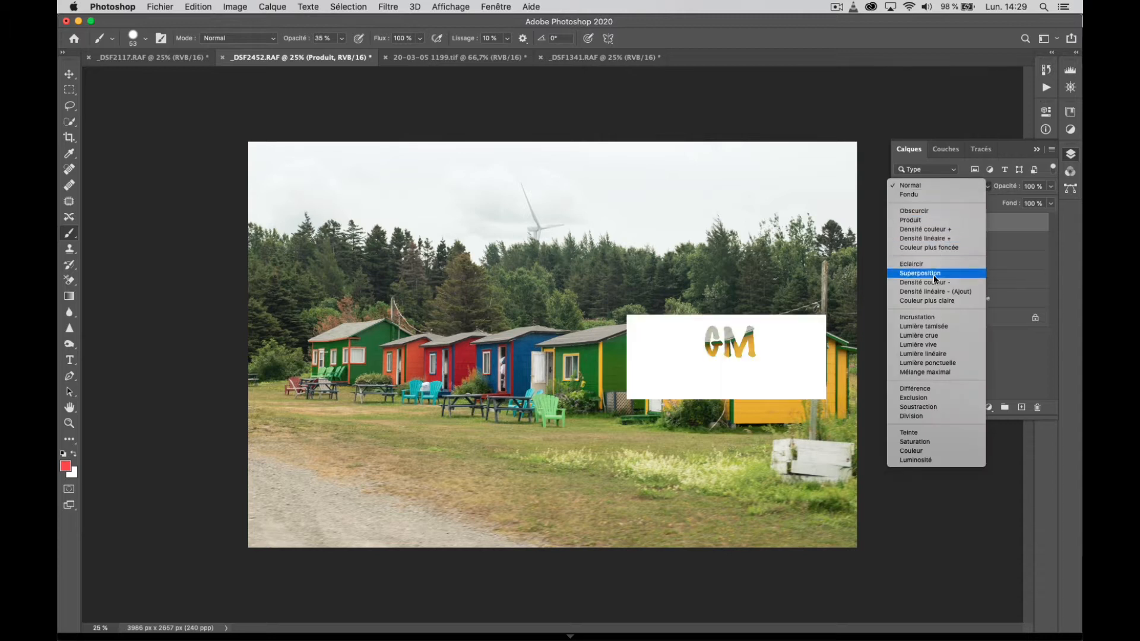
{"action": "left_click", "coordinate": [932, 219]}
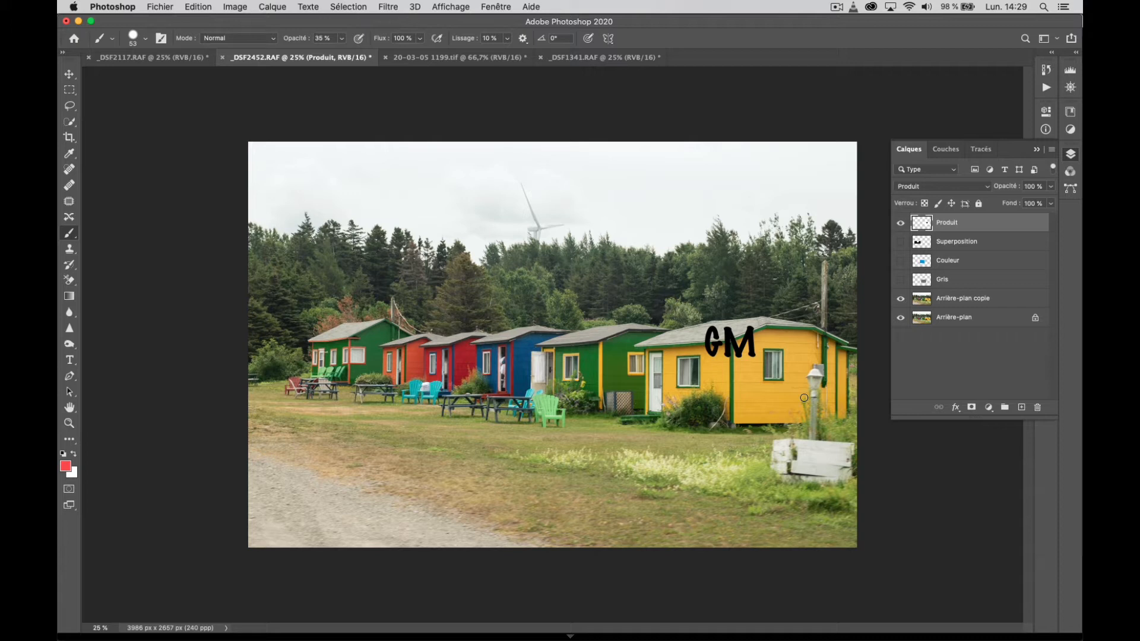
{"action": "left_click", "coordinate": [901, 223]}
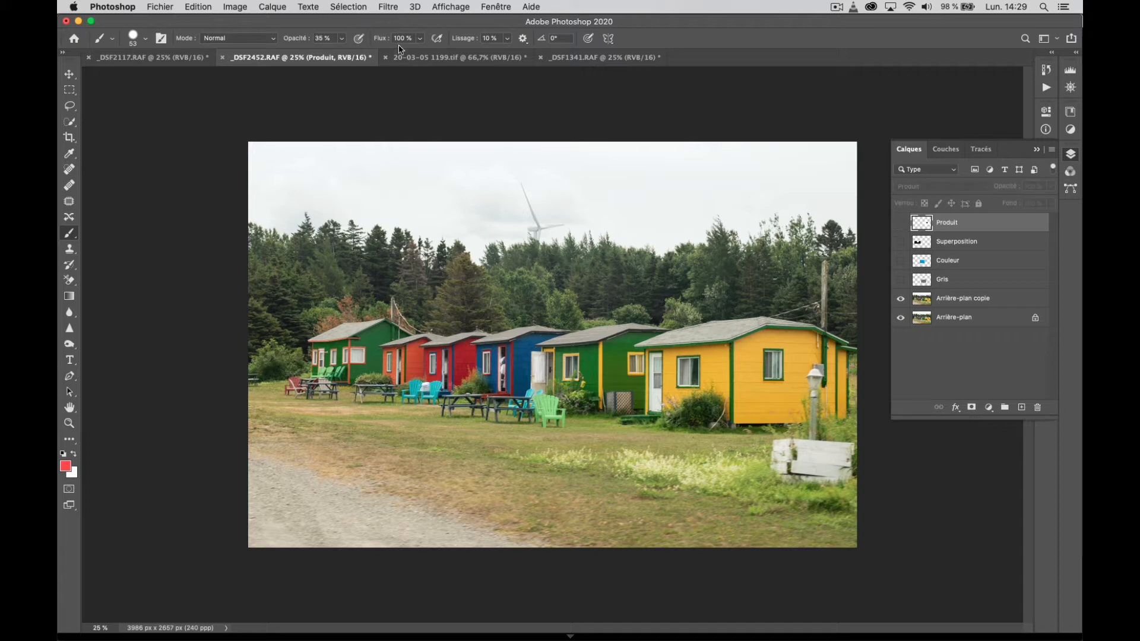
- Compare the neutral colour options for the Obscurcir, Densité couleur + and Eclaircir modes in the new layer settings, without creating a layer
{"action": "left_click", "coordinate": [266, 9]}
{"action": "mouse_move", "coordinate": [278, 22]}
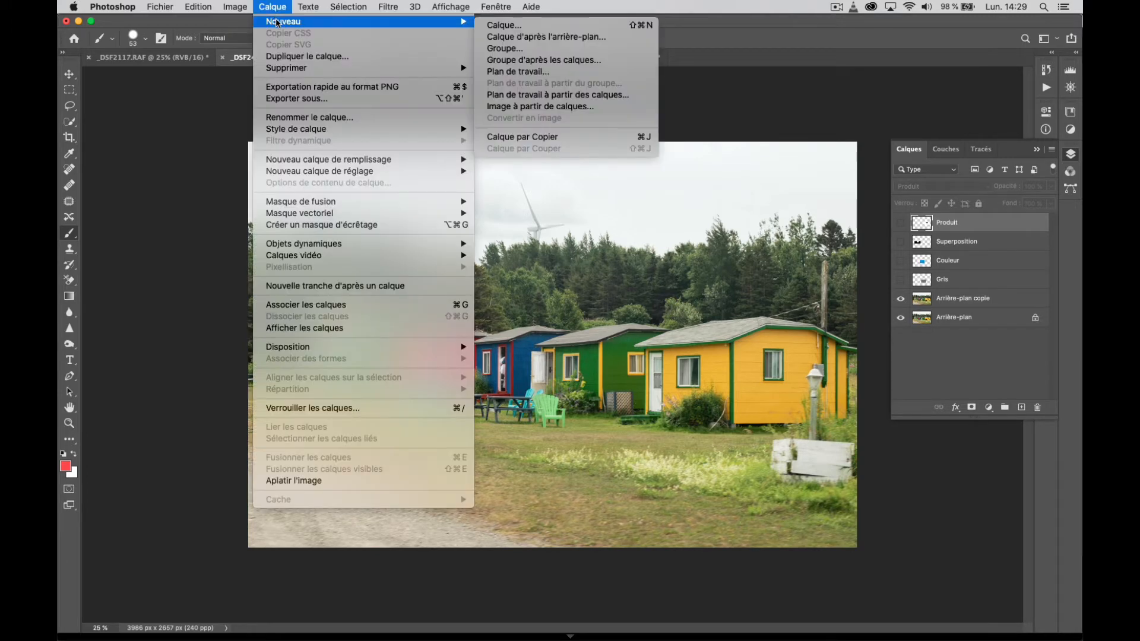
{"action": "left_click", "coordinate": [503, 25]}
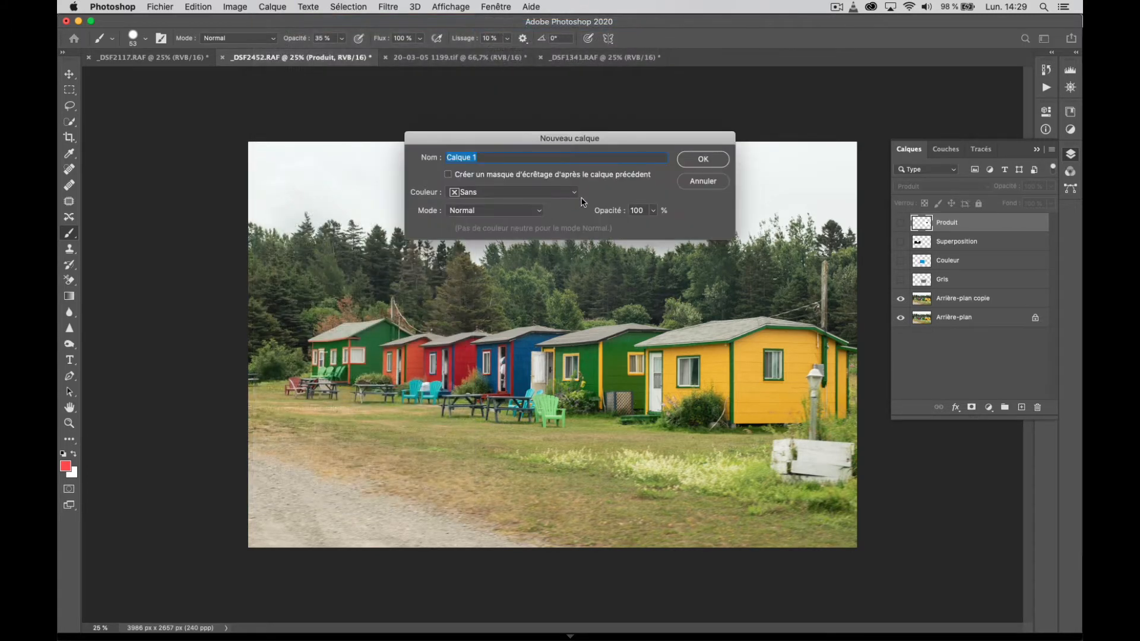
{"action": "left_click", "coordinate": [538, 211]}
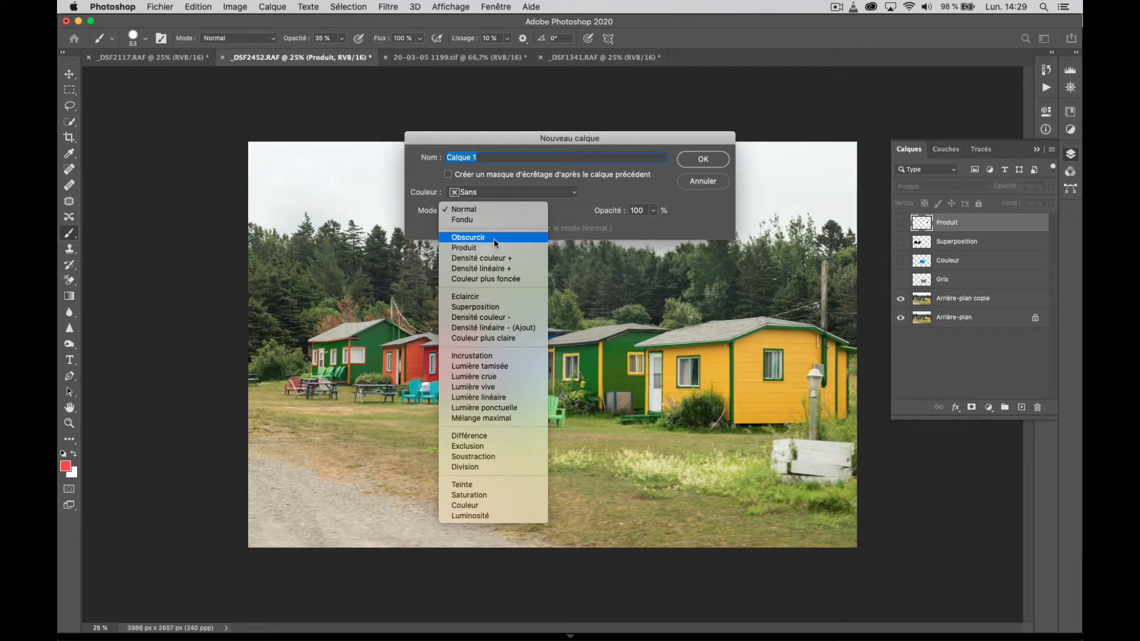
{"action": "left_click", "coordinate": [495, 238]}
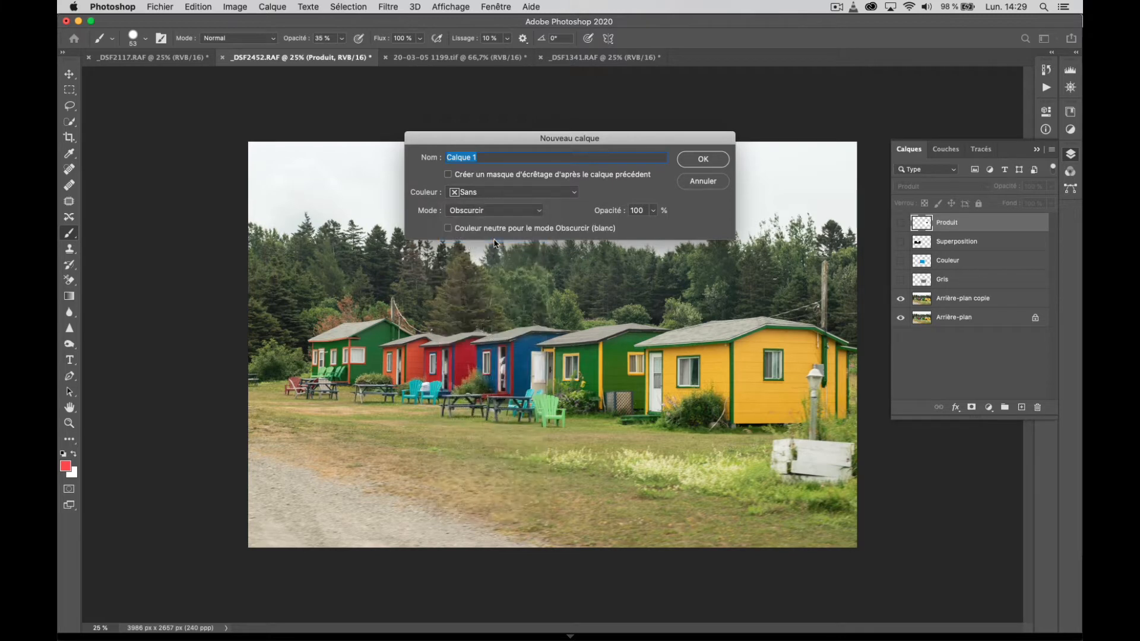
{"action": "left_click", "coordinate": [538, 212]}
{"action": "left_click", "coordinate": [528, 231]}
{"action": "left_click", "coordinate": [538, 210]}
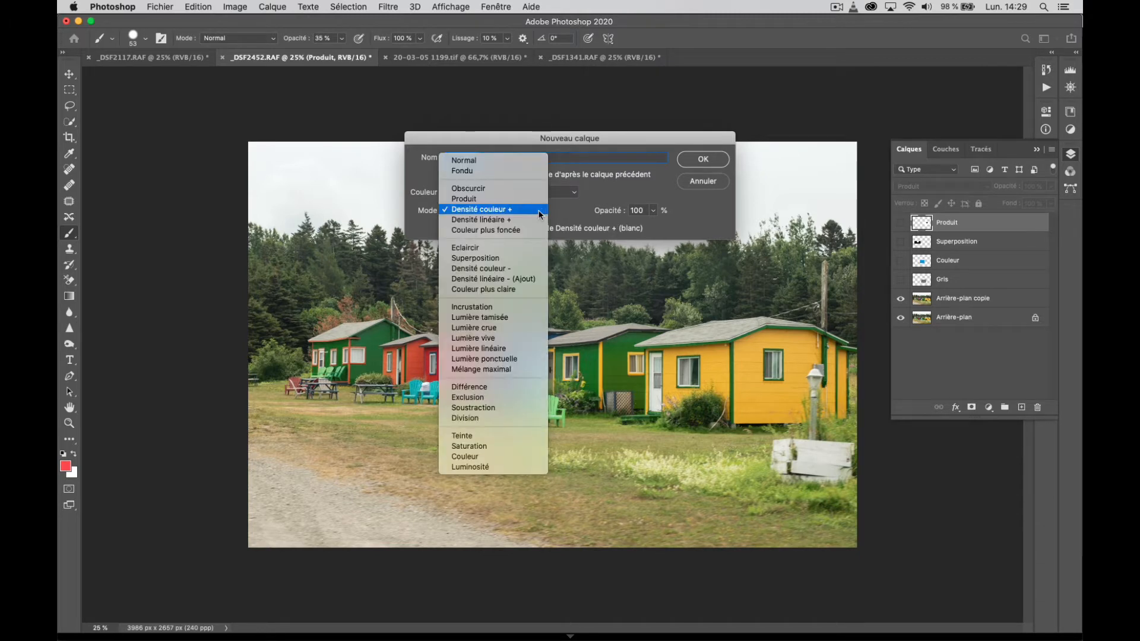
{"action": "left_click", "coordinate": [510, 248]}
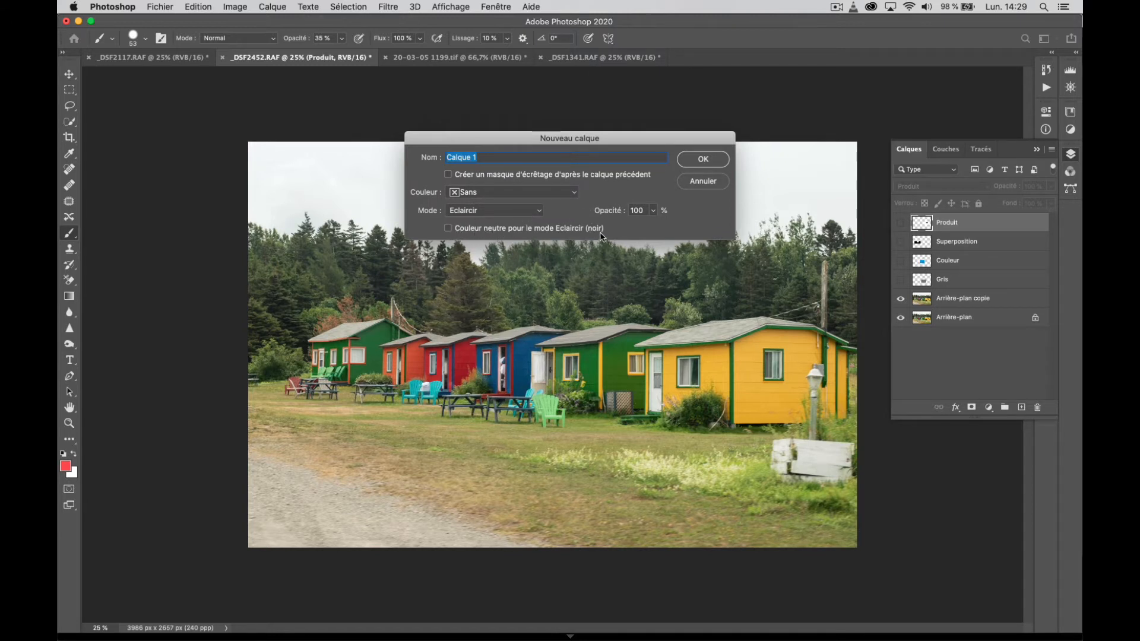
{"action": "left_click", "coordinate": [704, 181]}
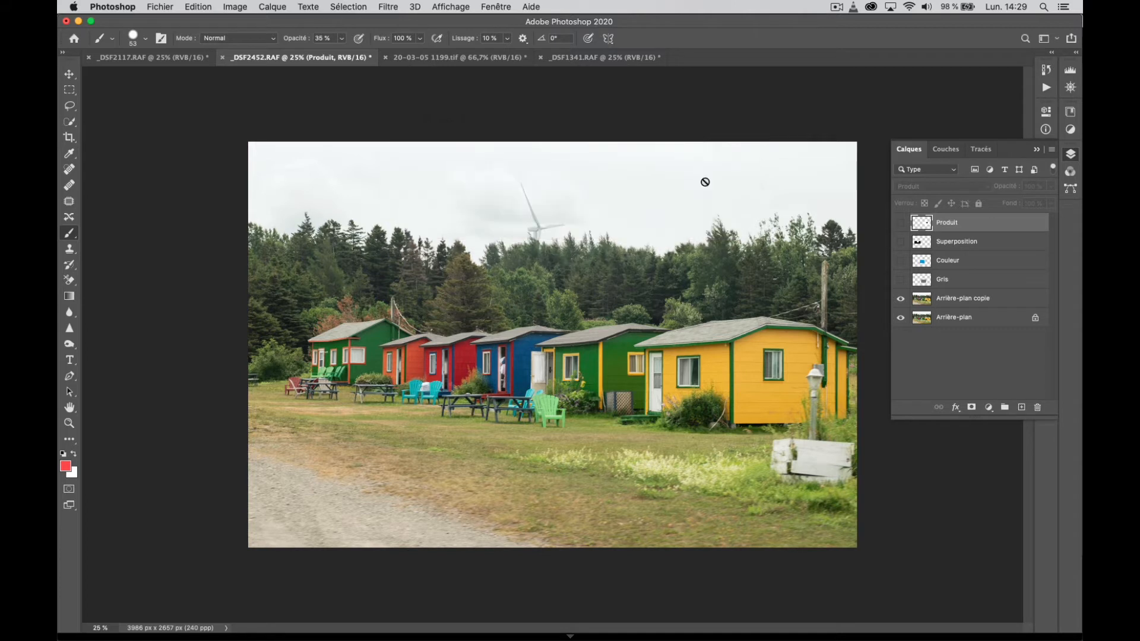
- Show the Superposition layer, set its blend mode to Superposition, and hide it again
{"action": "left_click", "coordinate": [901, 243]}
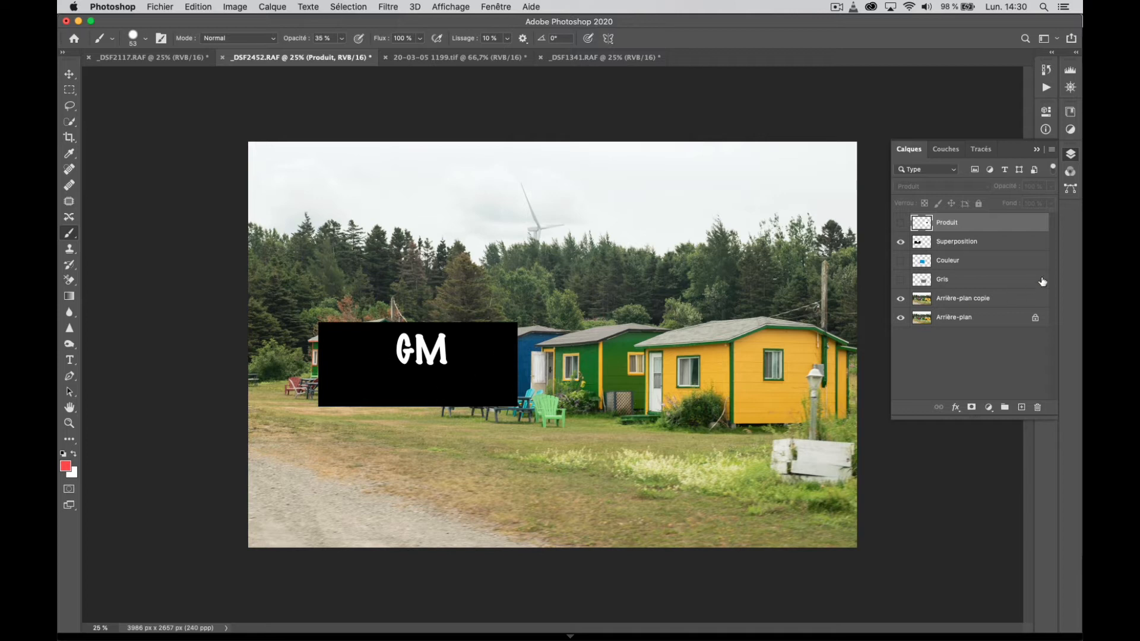
{"action": "left_click", "coordinate": [966, 246]}
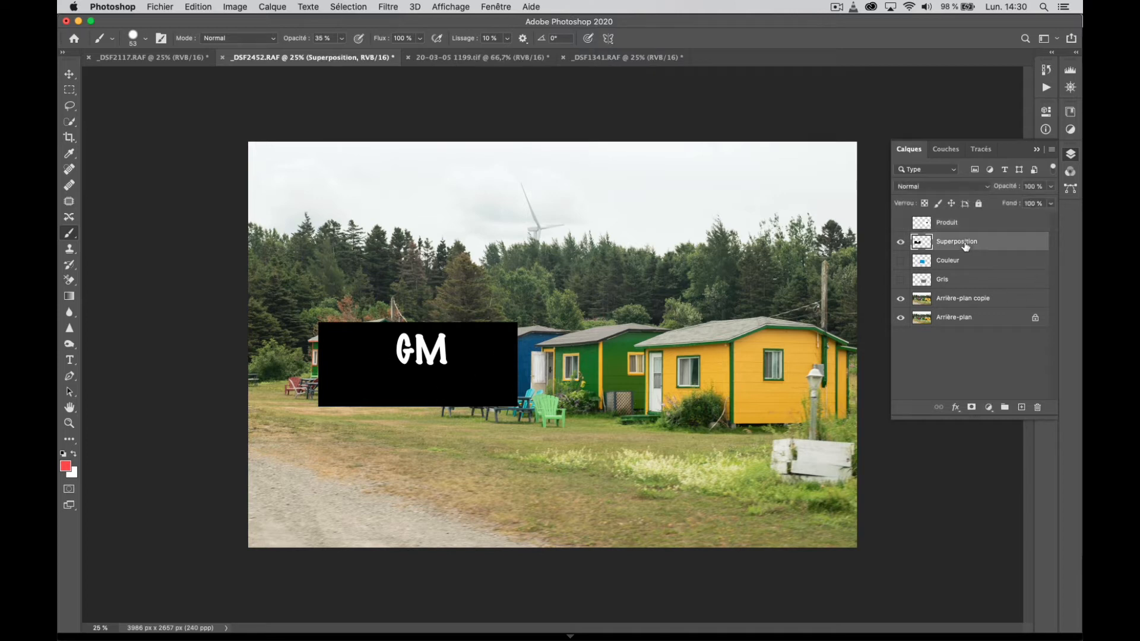
{"action": "left_click", "coordinate": [988, 187]}
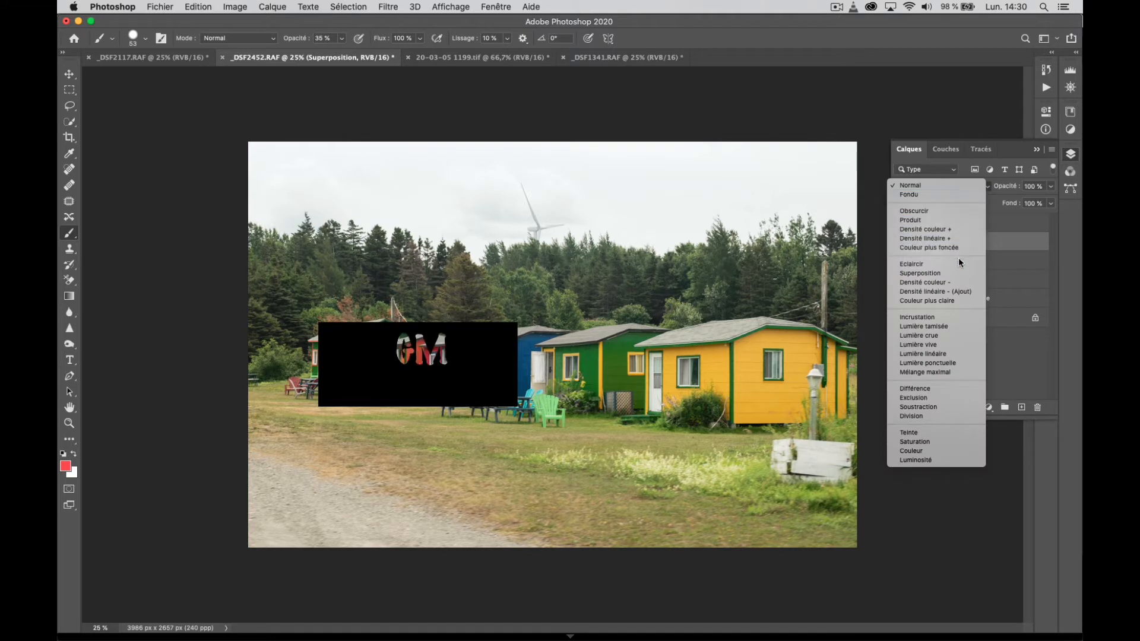
{"action": "left_click", "coordinate": [957, 272]}
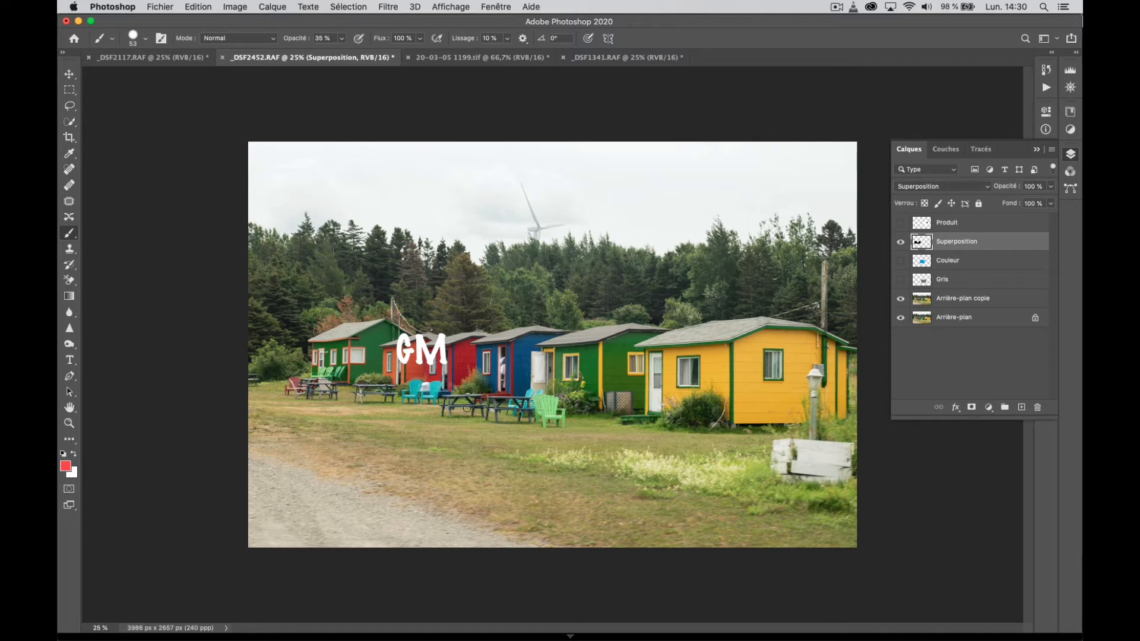
{"action": "key", "text": "super+comma"}
- Compare the neutral colour options for the Eclaircir, Superposition, Densité couleur - and Incrustation modes in the new layer settings, without creating a layer
{"action": "left_click", "coordinate": [271, 7]}
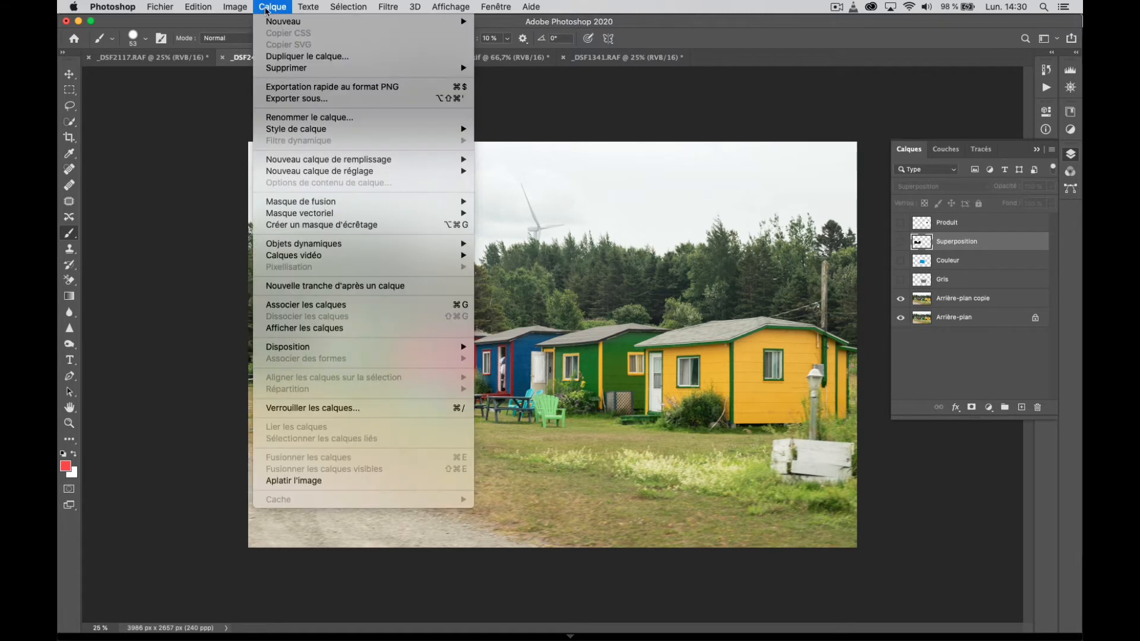
{"action": "mouse_move", "coordinate": [274, 24]}
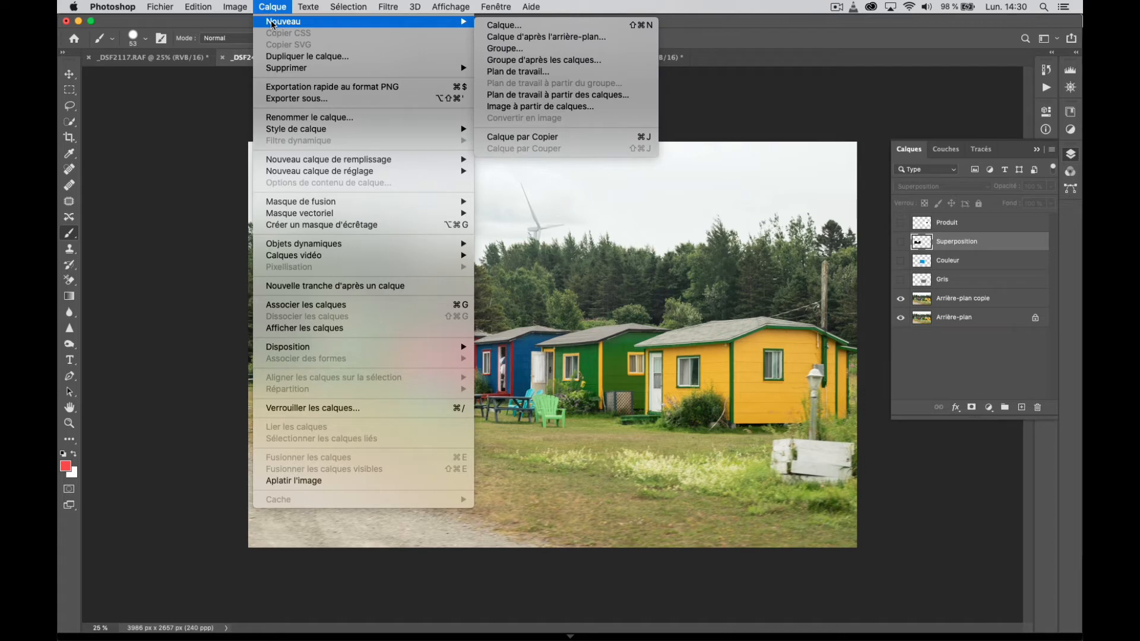
{"action": "left_click", "coordinate": [505, 25]}
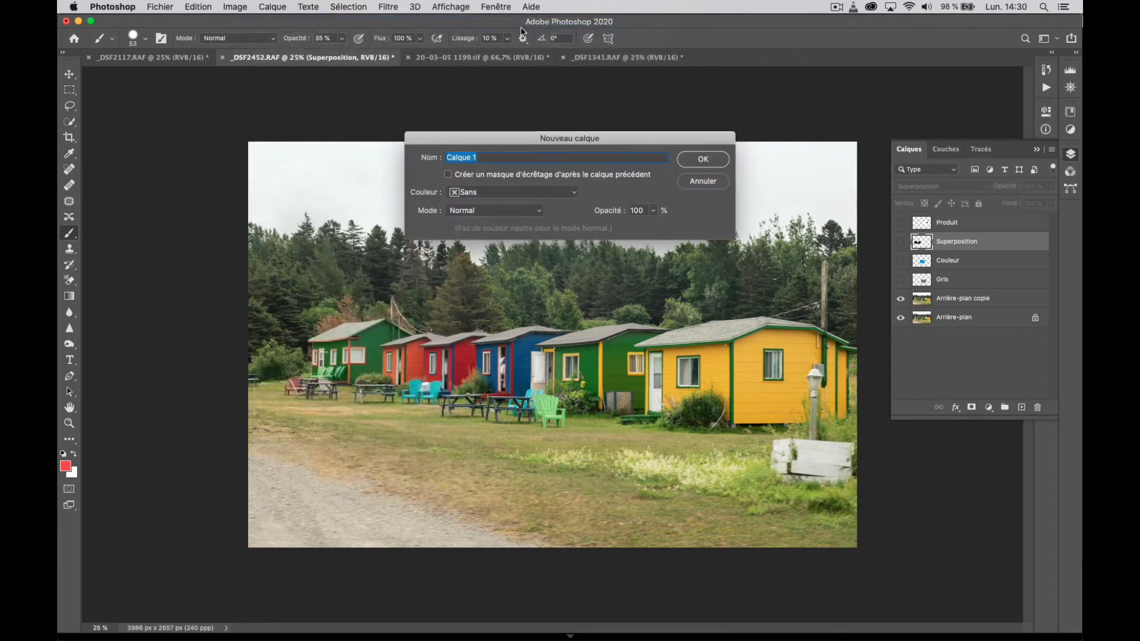
{"action": "left_click", "coordinate": [475, 210]}
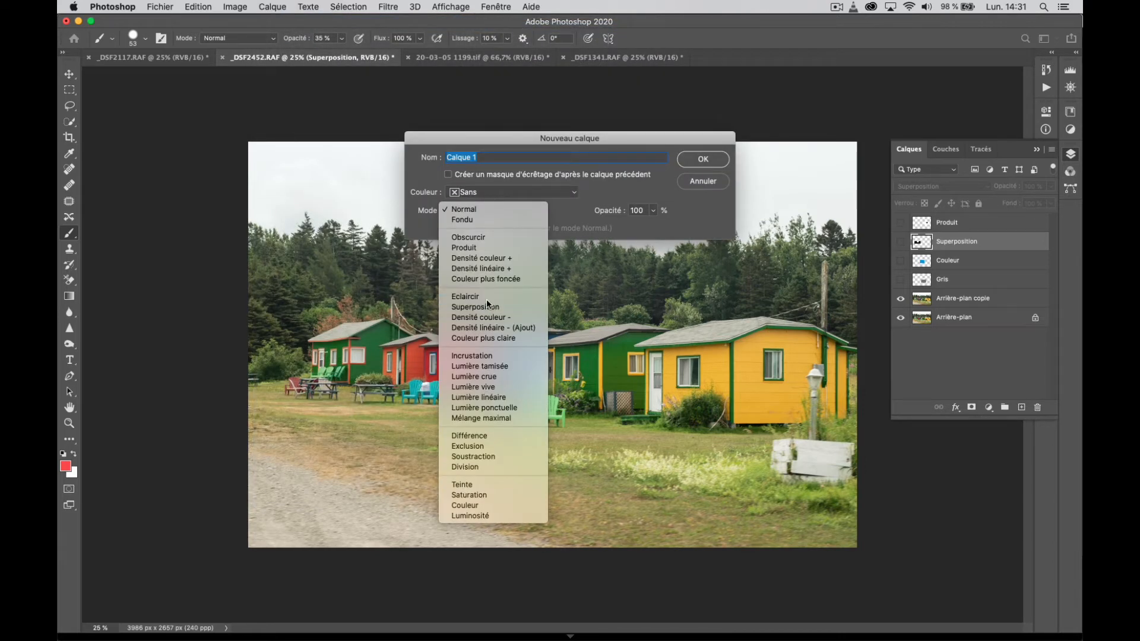
{"action": "left_click", "coordinate": [486, 299]}
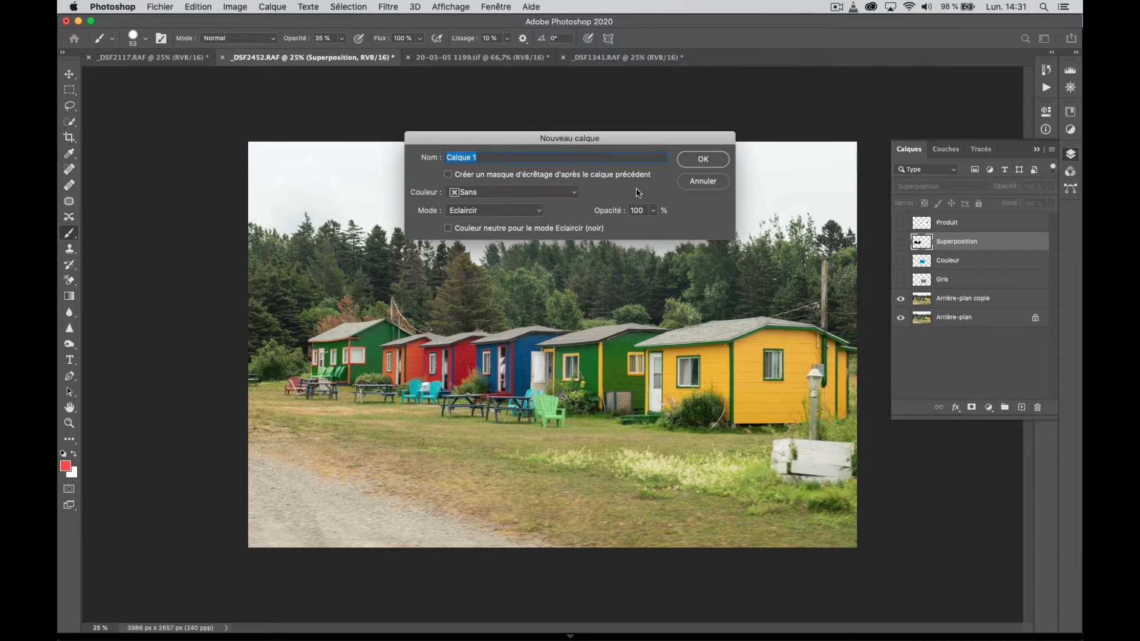
{"action": "left_click", "coordinate": [539, 211]}
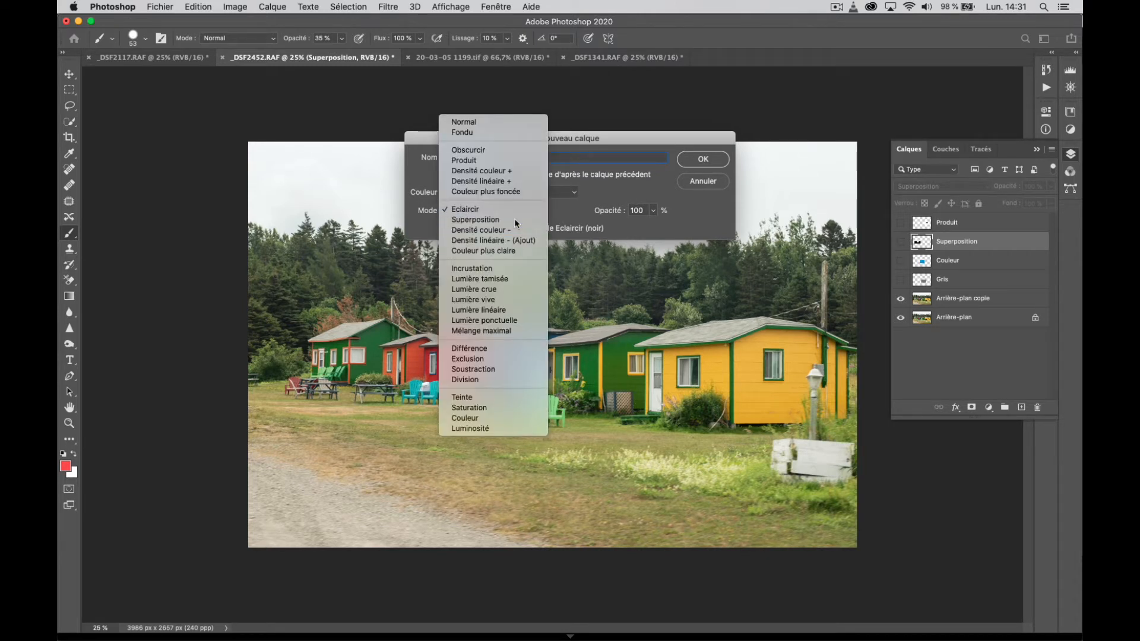
{"action": "left_click", "coordinate": [515, 220]}
{"action": "left_click", "coordinate": [538, 212]}
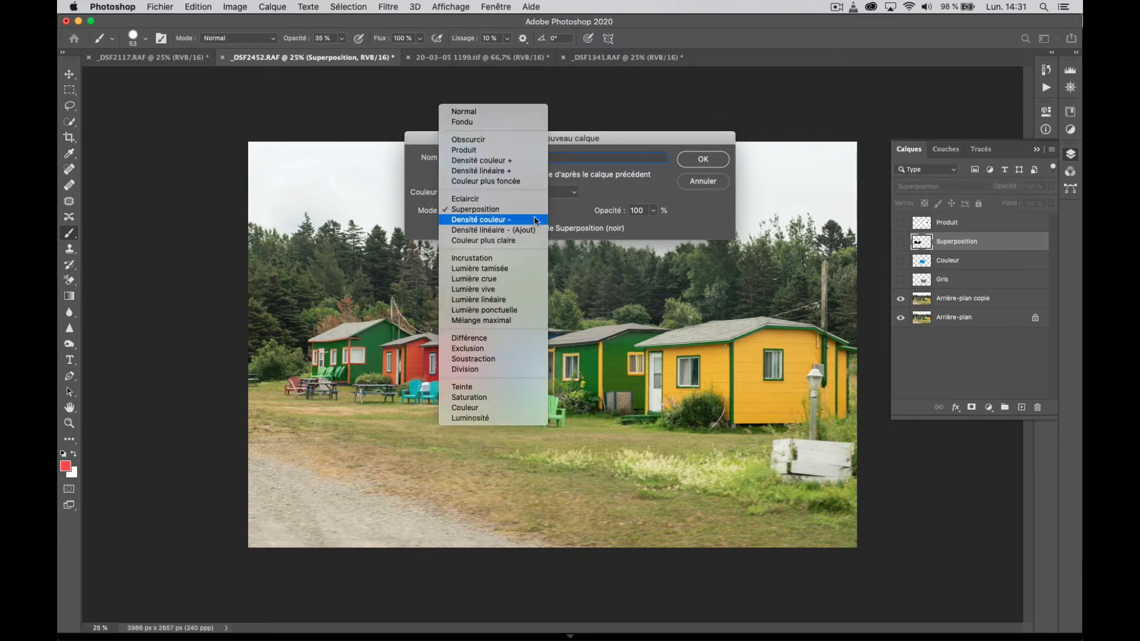
{"action": "left_click", "coordinate": [533, 220]}
{"action": "left_click", "coordinate": [540, 210]}
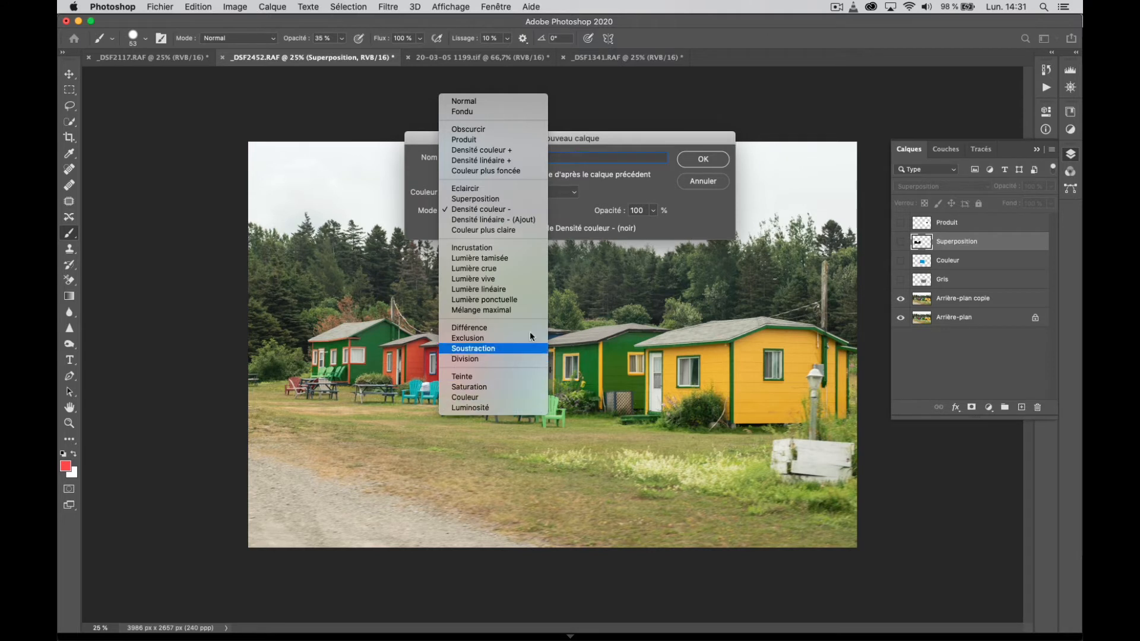
{"action": "left_click", "coordinate": [485, 248]}
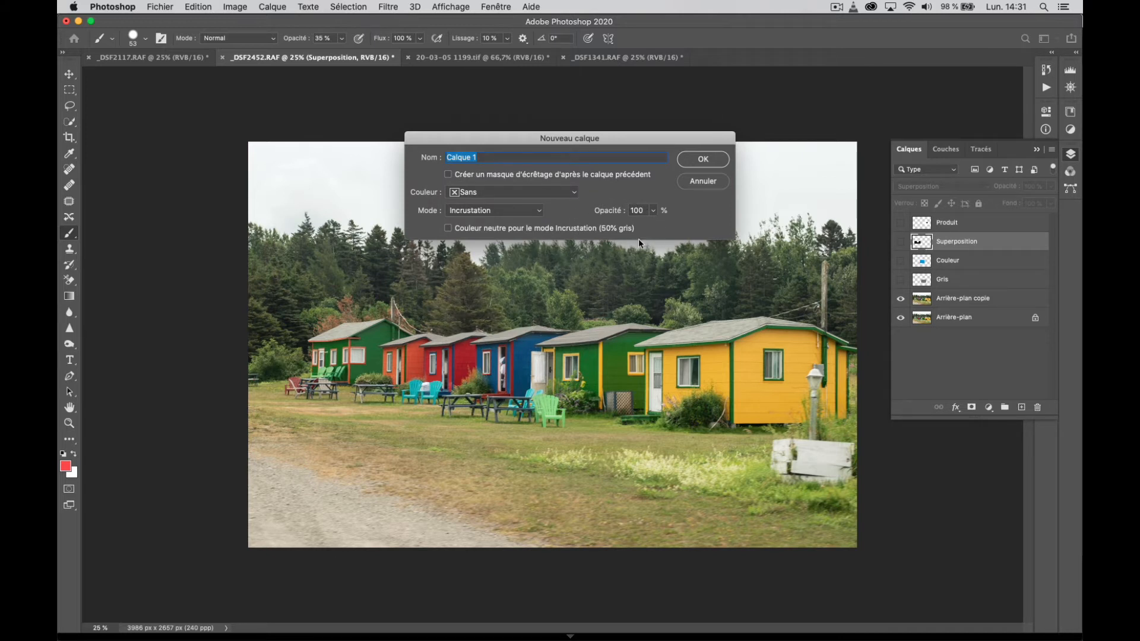
{"action": "left_click", "coordinate": [702, 180]}
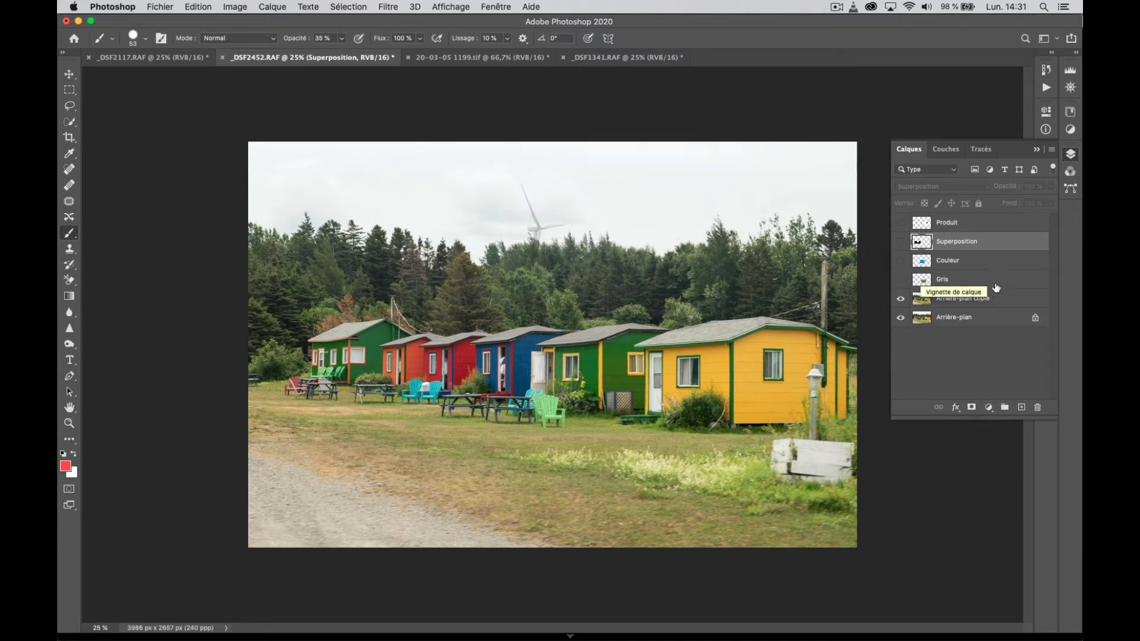
- Show the Gris layer and set its blend mode to Incrustation
{"action": "left_click", "coordinate": [900, 279]}
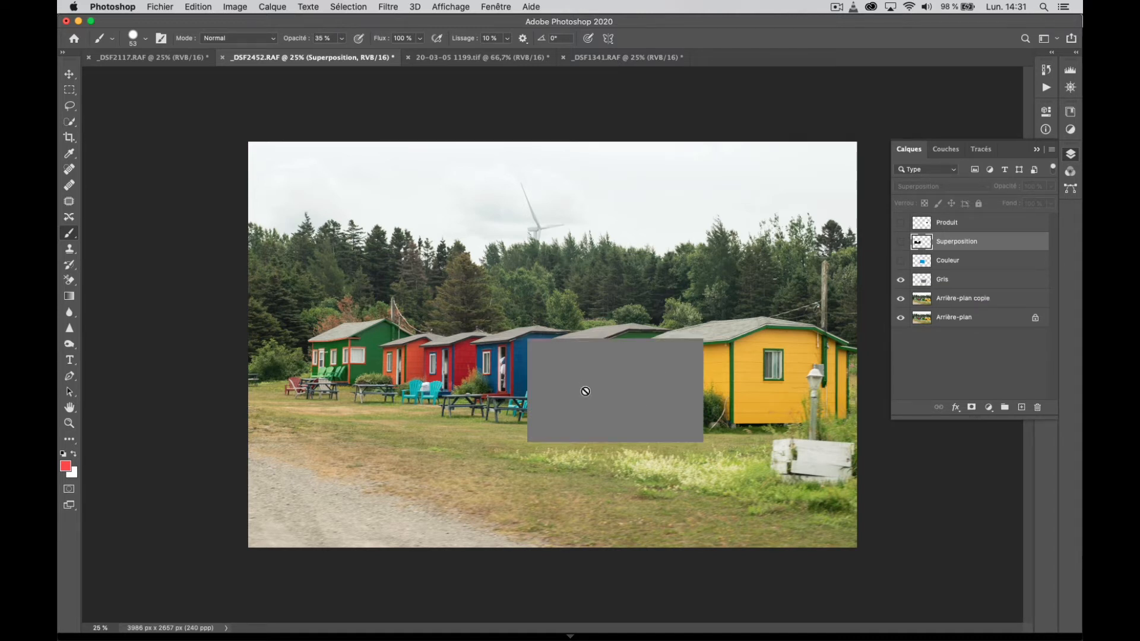
{"action": "left_click", "coordinate": [970, 284]}
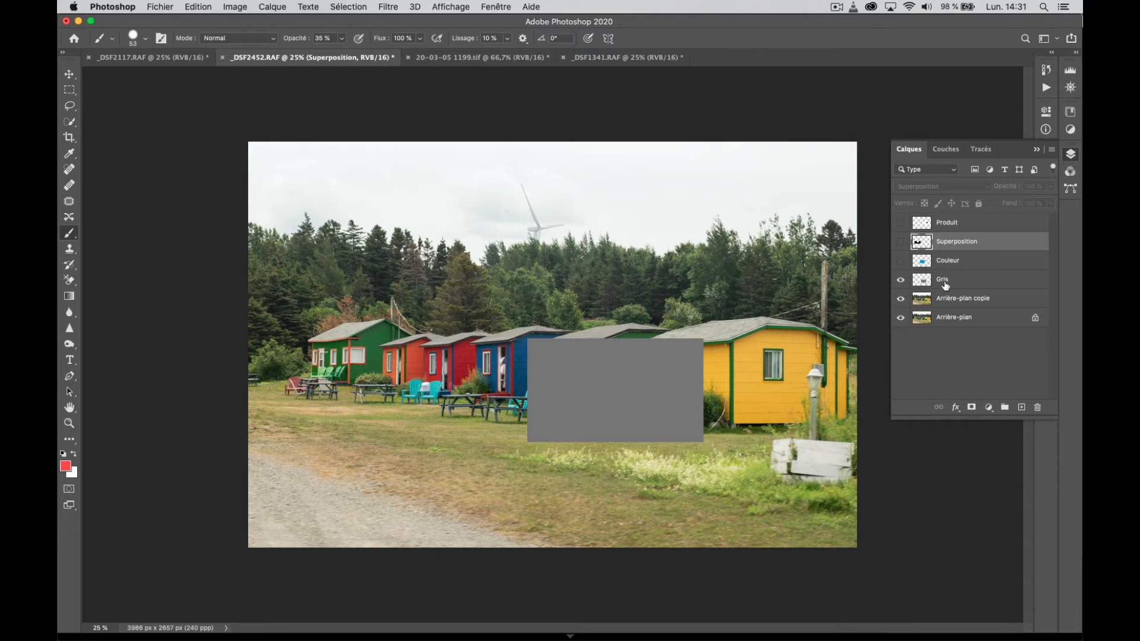
{"action": "left_click", "coordinate": [986, 191]}
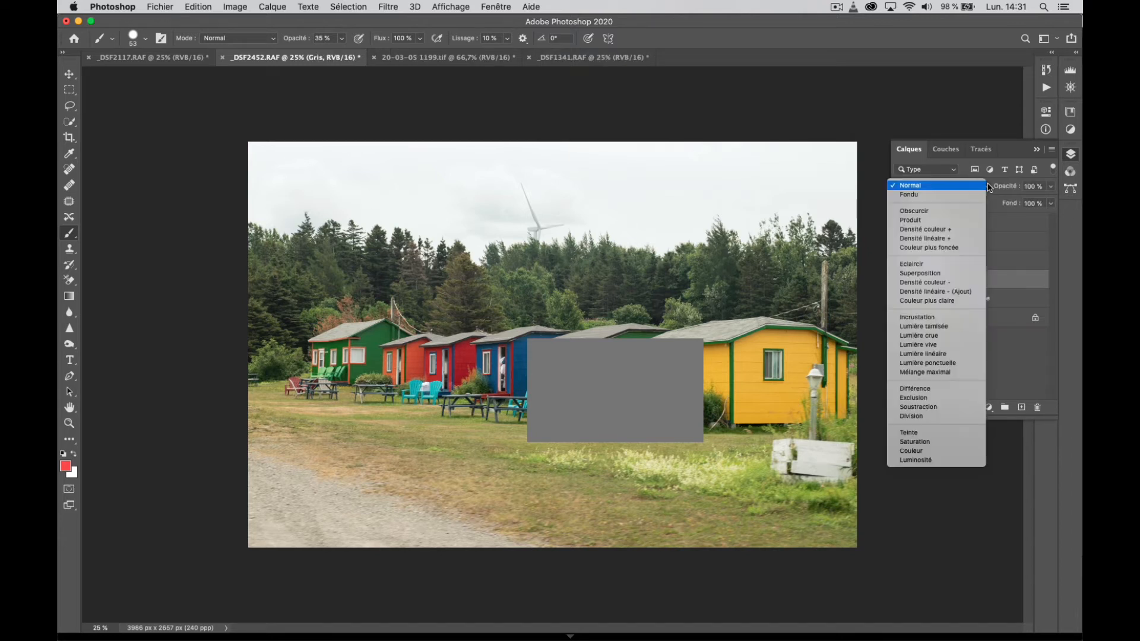
{"action": "left_click", "coordinate": [933, 321]}
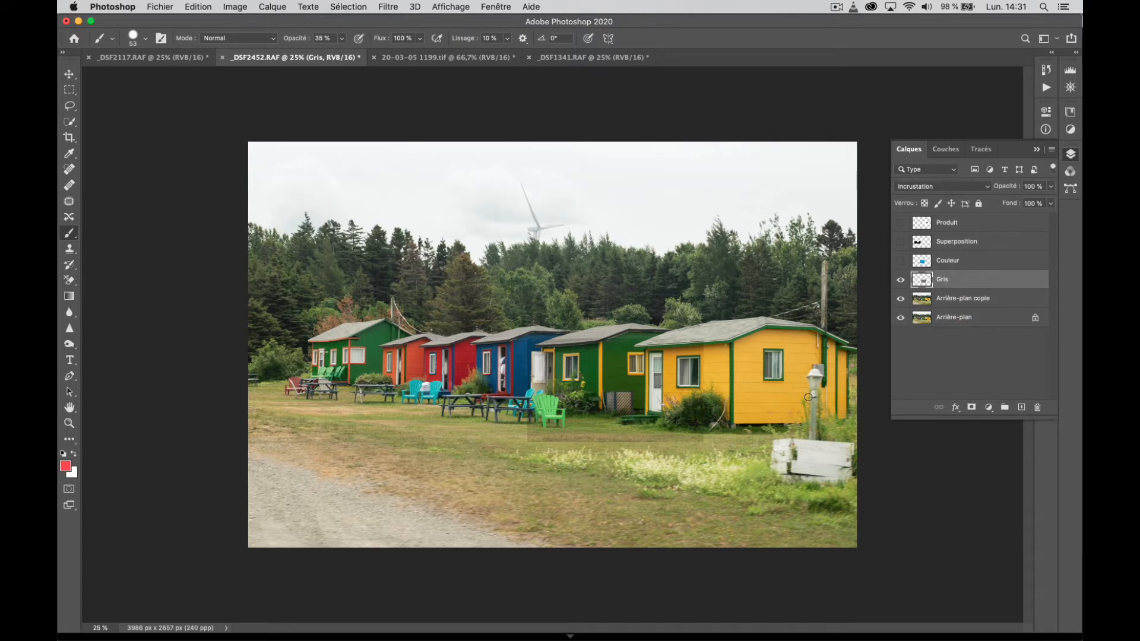
- Switch the Gris layer's blend mode to Lumière tamisée and hide the layer again
{"action": "left_click", "coordinate": [985, 193]}
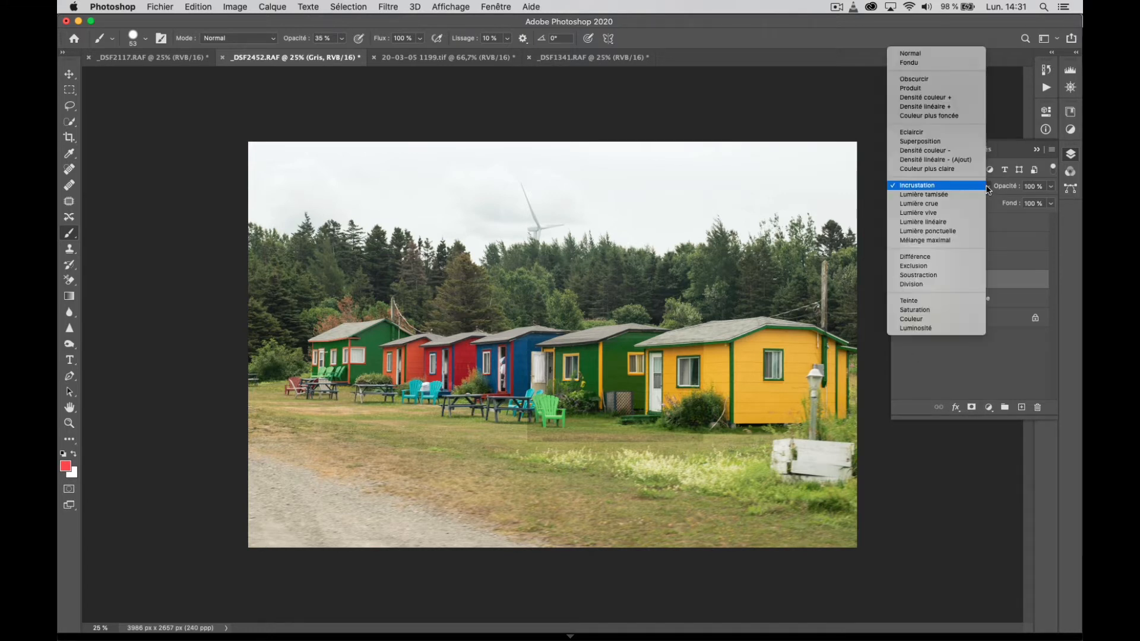
{"action": "left_click", "coordinate": [944, 195]}
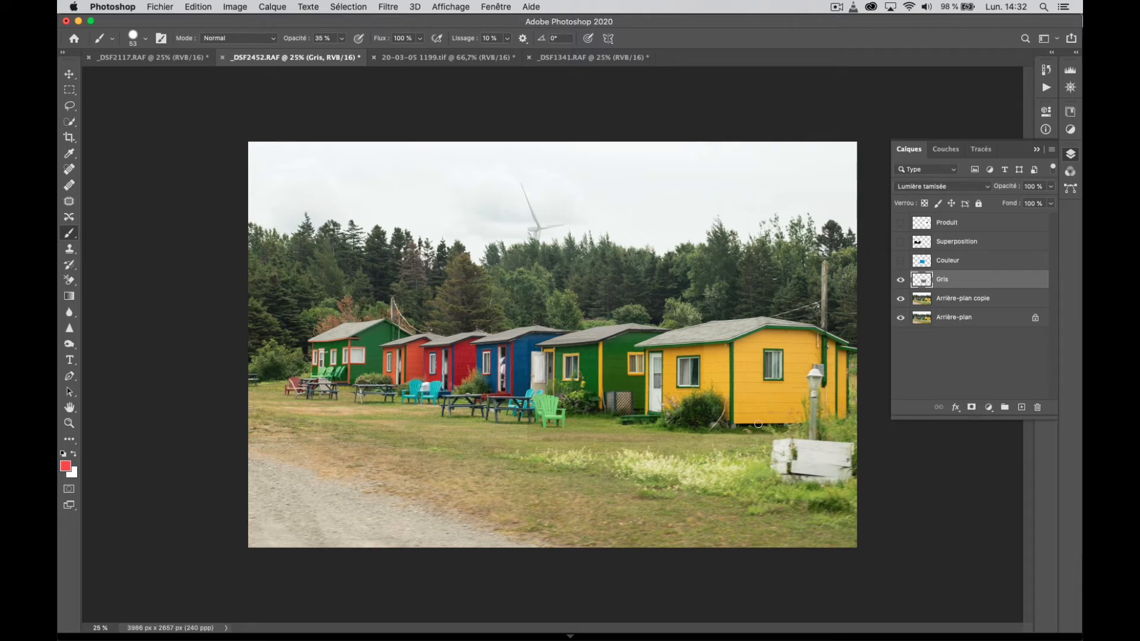
{"action": "key", "text": "super+comma"}
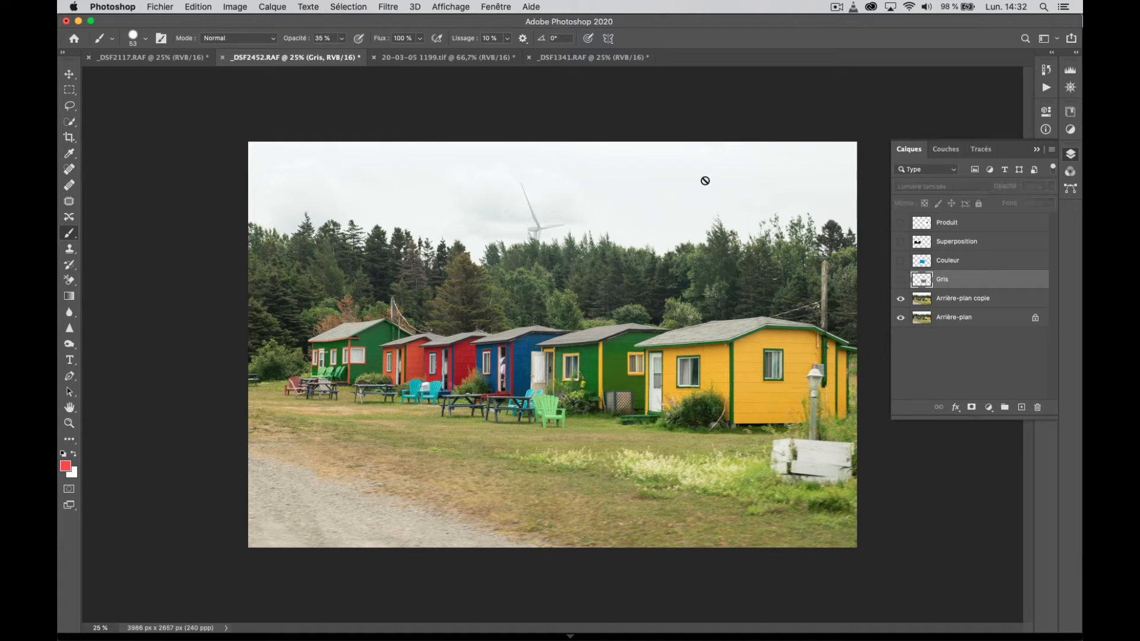
- Show the Couleur layer with the blue rectangle and set its blend mode to Couleur
{"action": "left_click", "coordinate": [901, 262]}
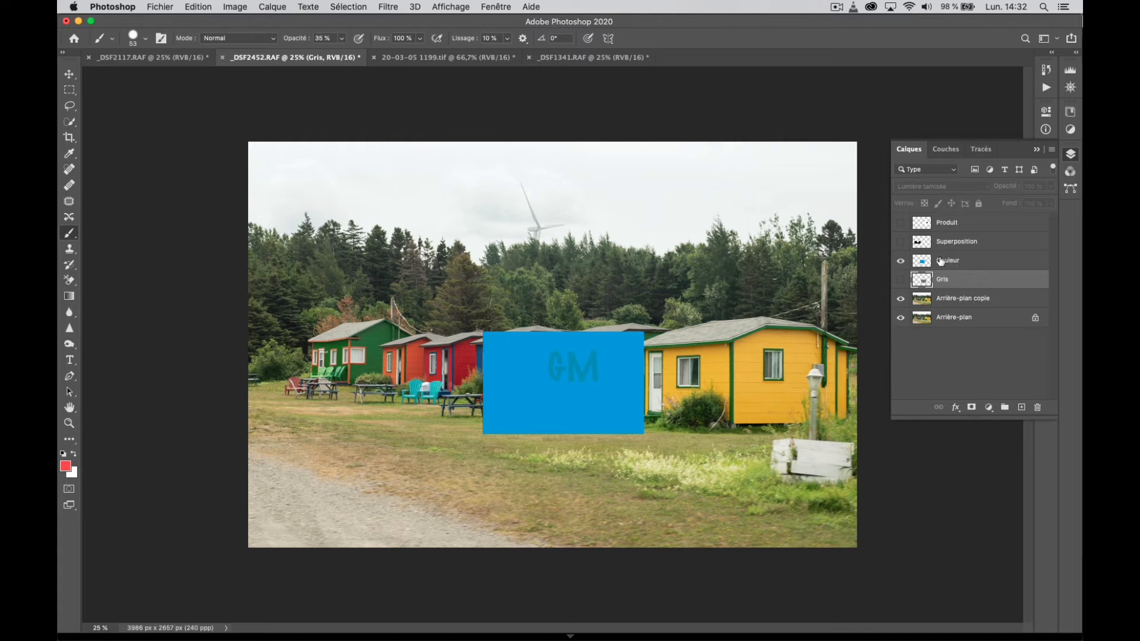
{"action": "left_click", "coordinate": [941, 261]}
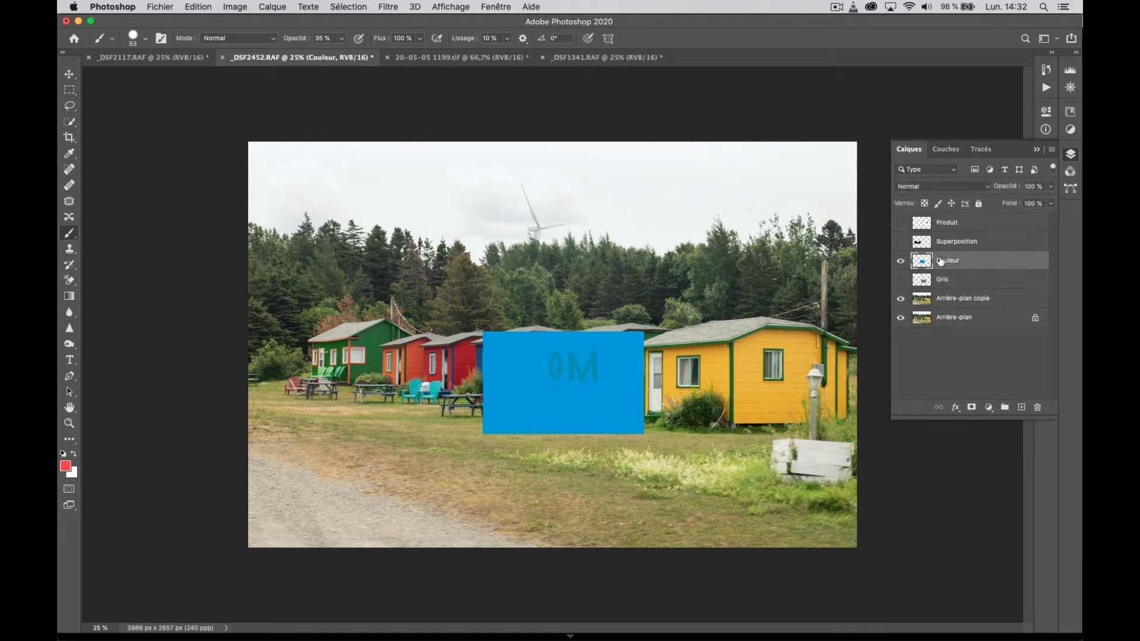
{"action": "left_click", "coordinate": [987, 189]}
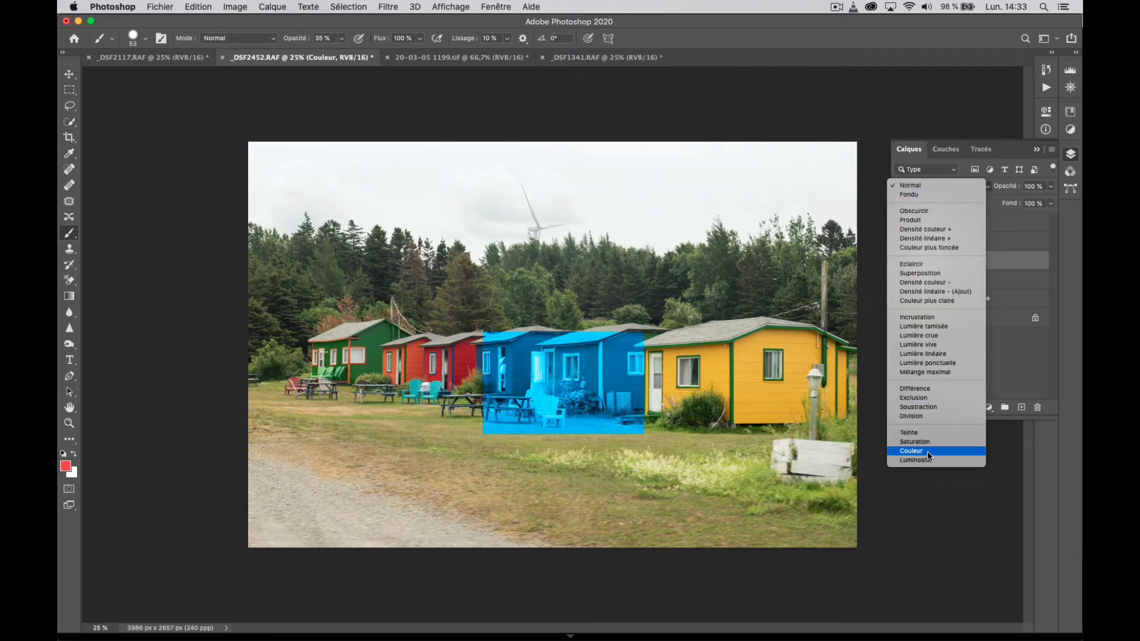
{"action": "left_click", "coordinate": [911, 451]}
- Move the blue rectangle slightly down over the grass in front of the huts, and hide the Couleur layer
{"action": "key", "text": "v"}
{"action": "mouse_move", "coordinate": [566, 374]}
{"action": "left_mouse_down"}
{"action": "mouse_move", "coordinate": [509, 362]}
{"action": "mouse_move", "coordinate": [547, 338]}
{"action": "mouse_move", "coordinate": [561, 359]}
{"action": "mouse_move", "coordinate": [639, 368]}
{"action": "mouse_move", "coordinate": [638, 343]}
{"action": "mouse_move", "coordinate": [640, 368]}
{"action": "mouse_move", "coordinate": [657, 359]}
{"action": "mouse_move", "coordinate": [515, 319]}
{"action": "mouse_move", "coordinate": [550, 258]}
{"action": "mouse_move", "coordinate": [546, 209]}
{"action": "mouse_move", "coordinate": [560, 386]}
{"action": "left_mouse_up"}
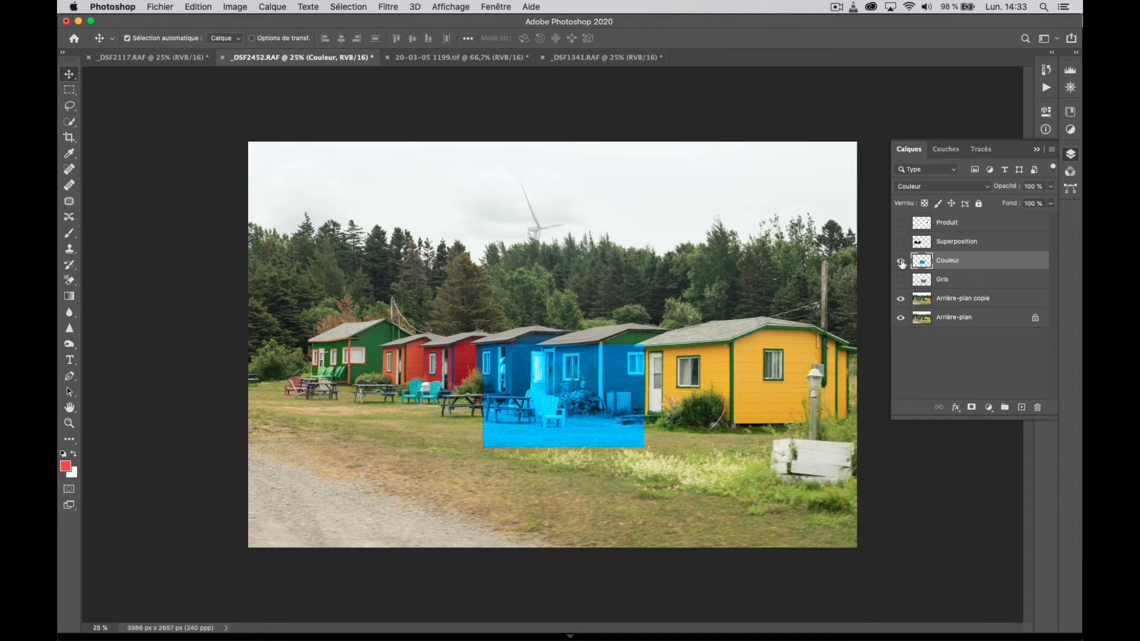
{"action": "left_click", "coordinate": [901, 264]}
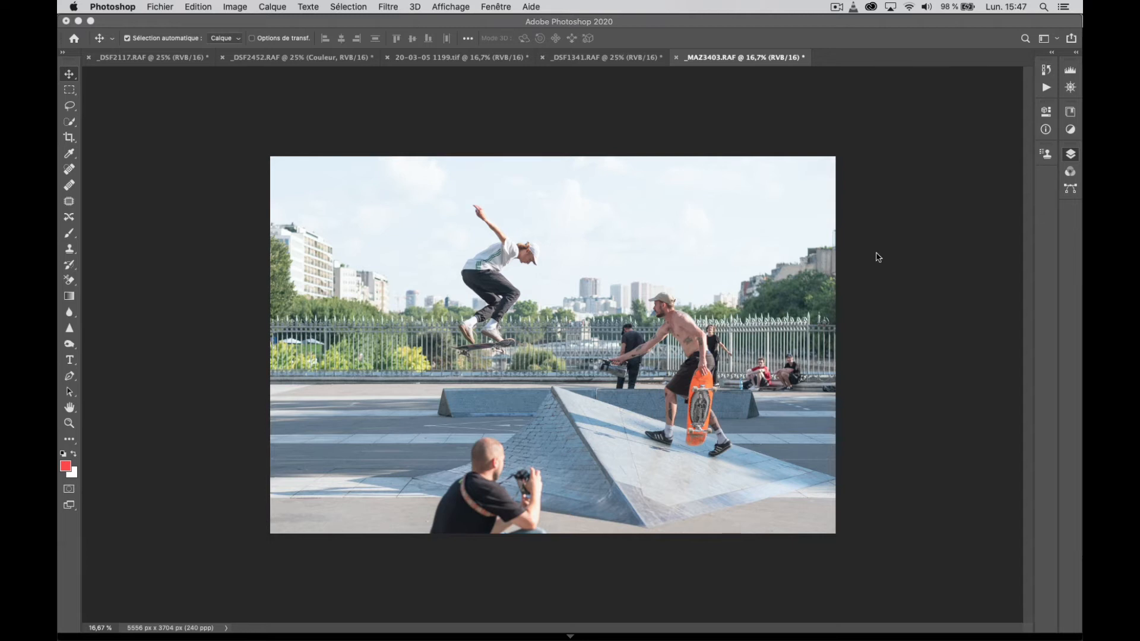
- Duplicate the background of the skatepark photo _MAZ3403.RAF and give the copy the Produit blend mode at 71 % opacity
{"action": "key", "text": "F7"}
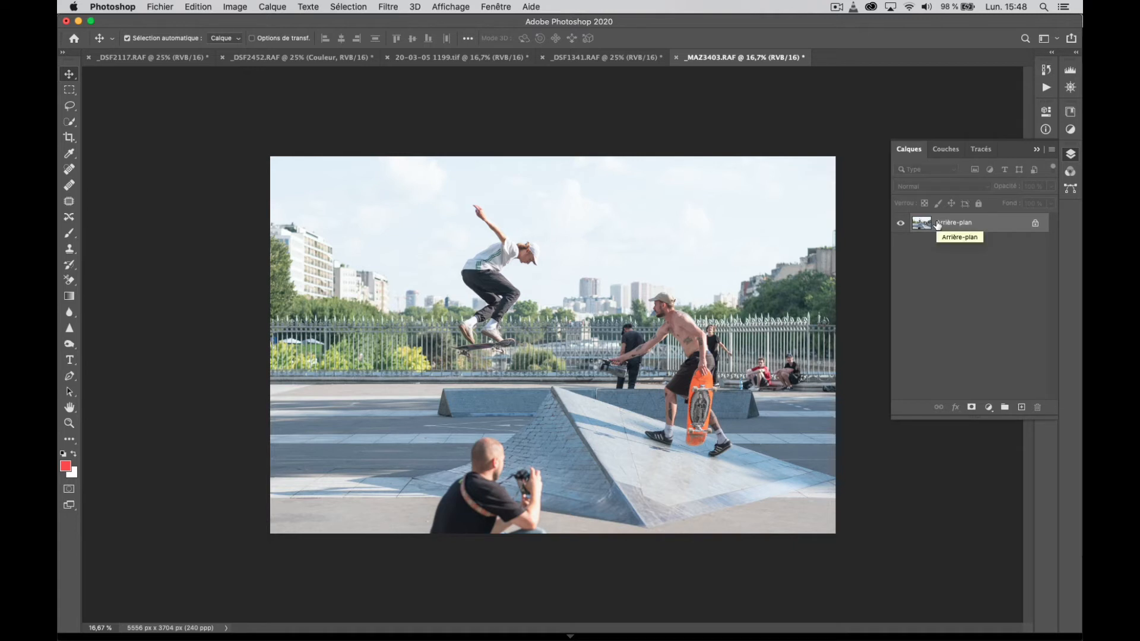
{"action": "key", "text": "super+j"}
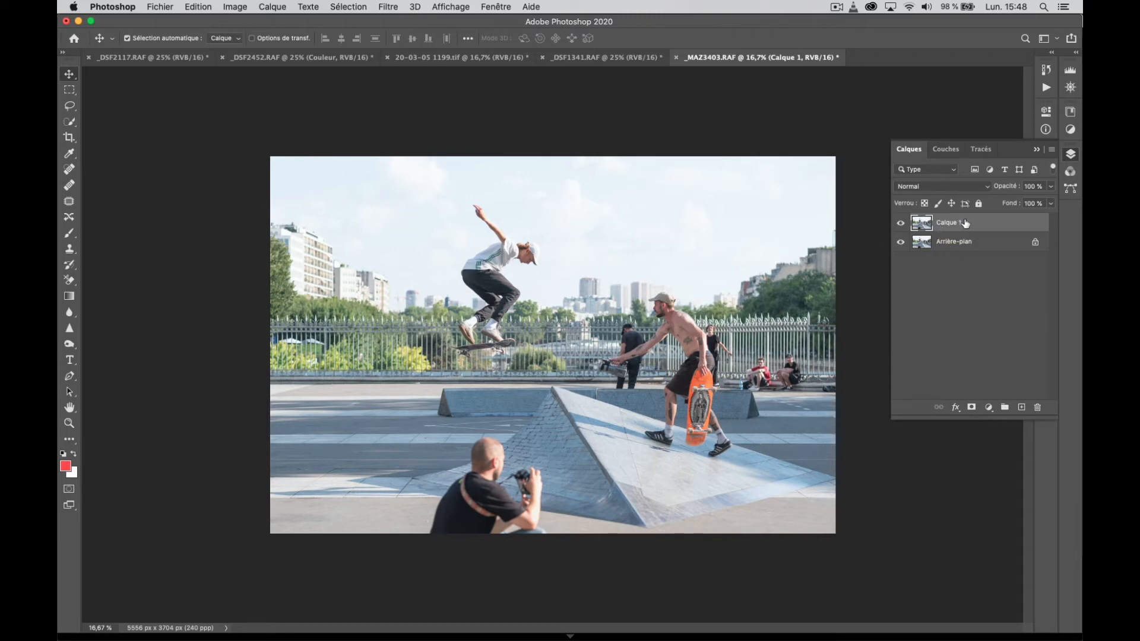
{"action": "left_click", "coordinate": [988, 187]}
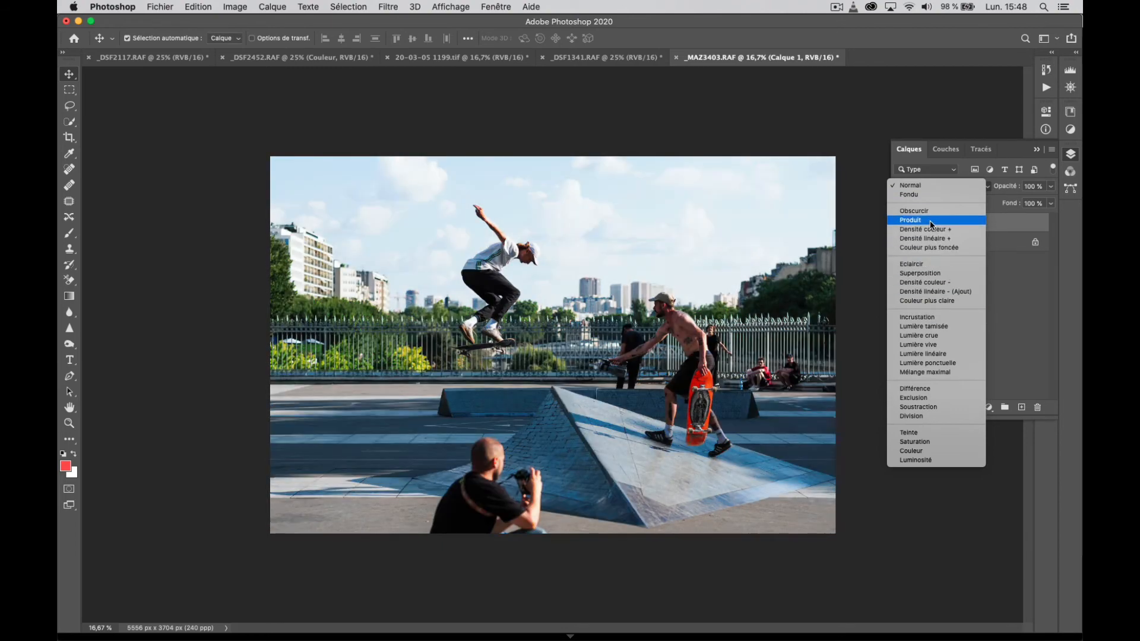
{"action": "left_click", "coordinate": [929, 221]}
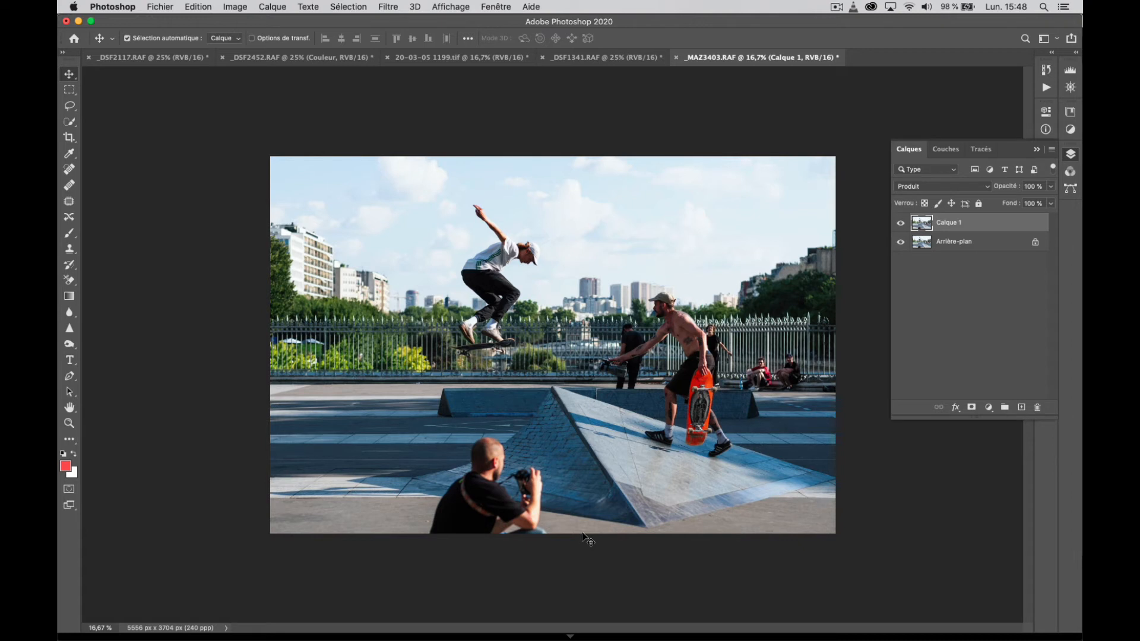
{"action": "left_click", "coordinate": [1051, 189]}
{"action": "mouse_move", "coordinate": [1050, 205]}
{"action": "left_mouse_down"}
{"action": "mouse_move", "coordinate": [1018, 205]}
{"action": "mouse_move", "coordinate": [1034, 206]}
{"action": "left_mouse_up"}
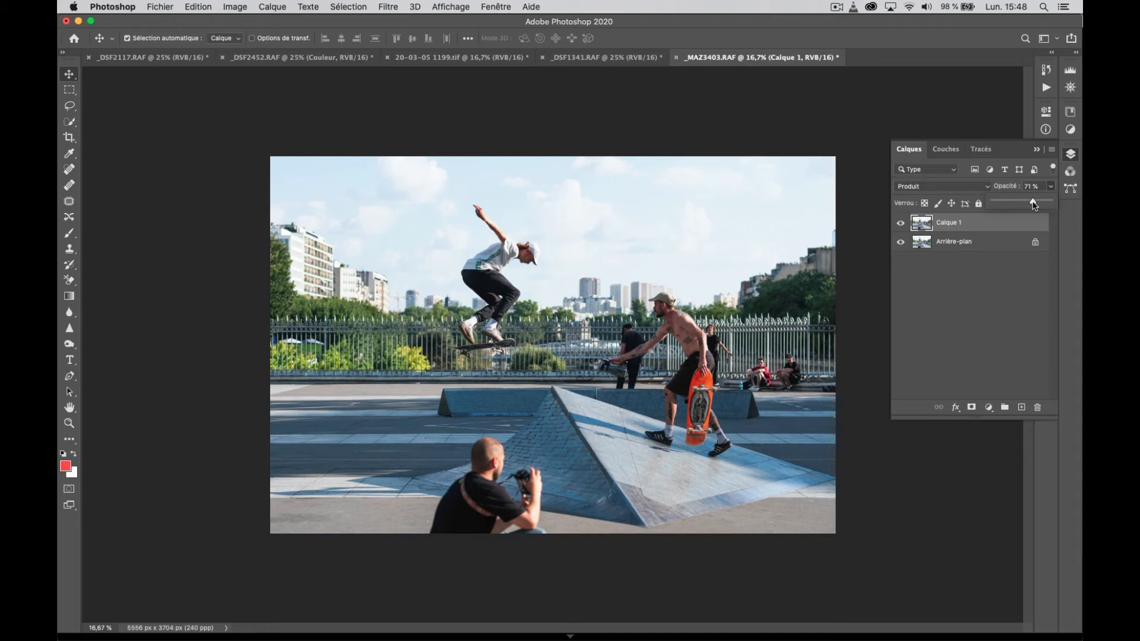
- In the dark forest photo _DSF1341.RAF, duplicate the background layer and set the copy's blend mode to Superposition
{"action": "left_click", "coordinate": [598, 57]}
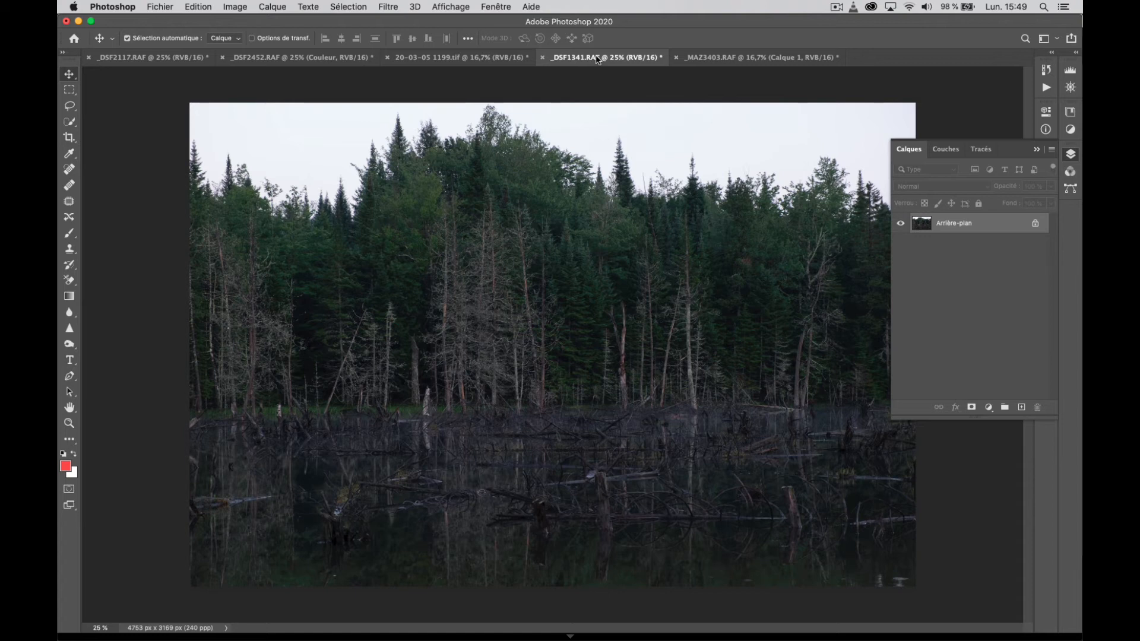
{"action": "key", "text": "super+j"}
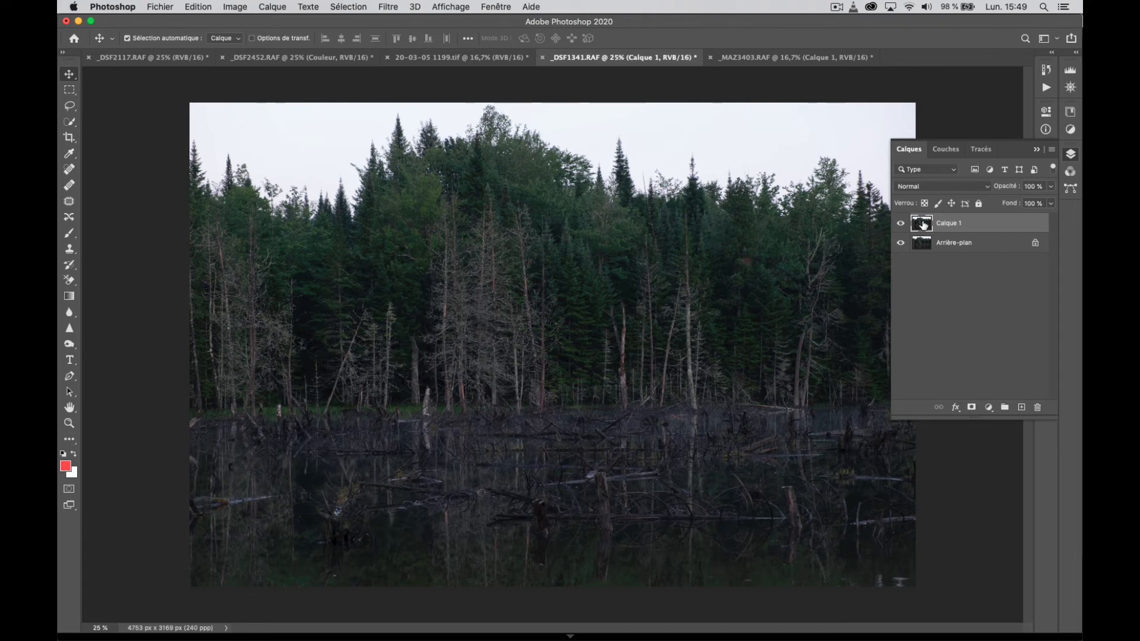
{"action": "left_click", "coordinate": [988, 187]}
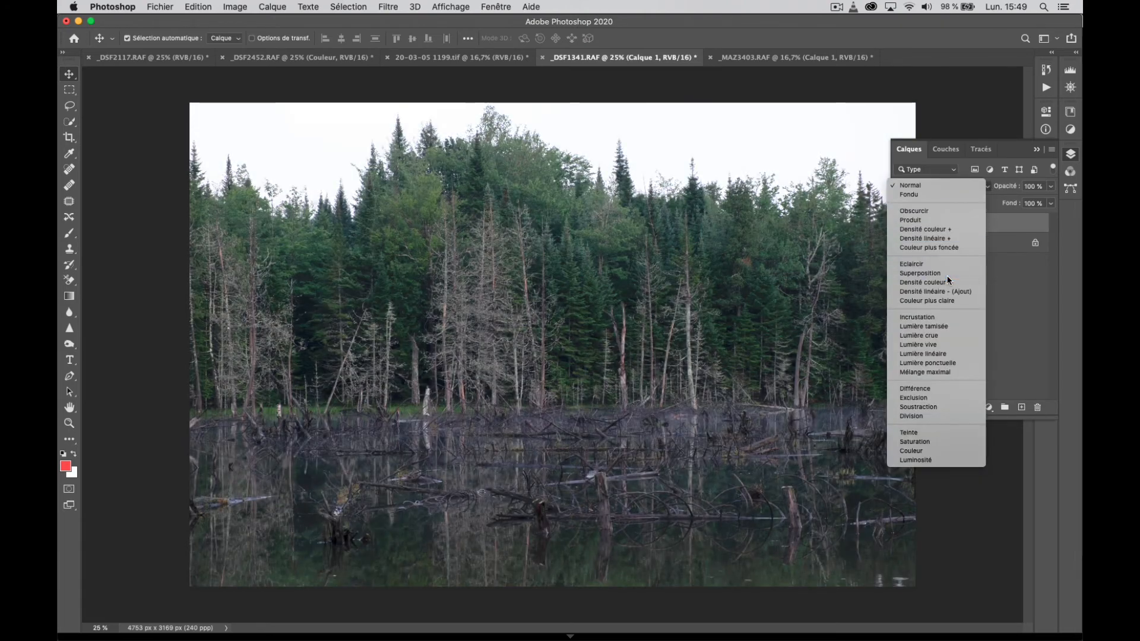
{"action": "left_click", "coordinate": [947, 274]}
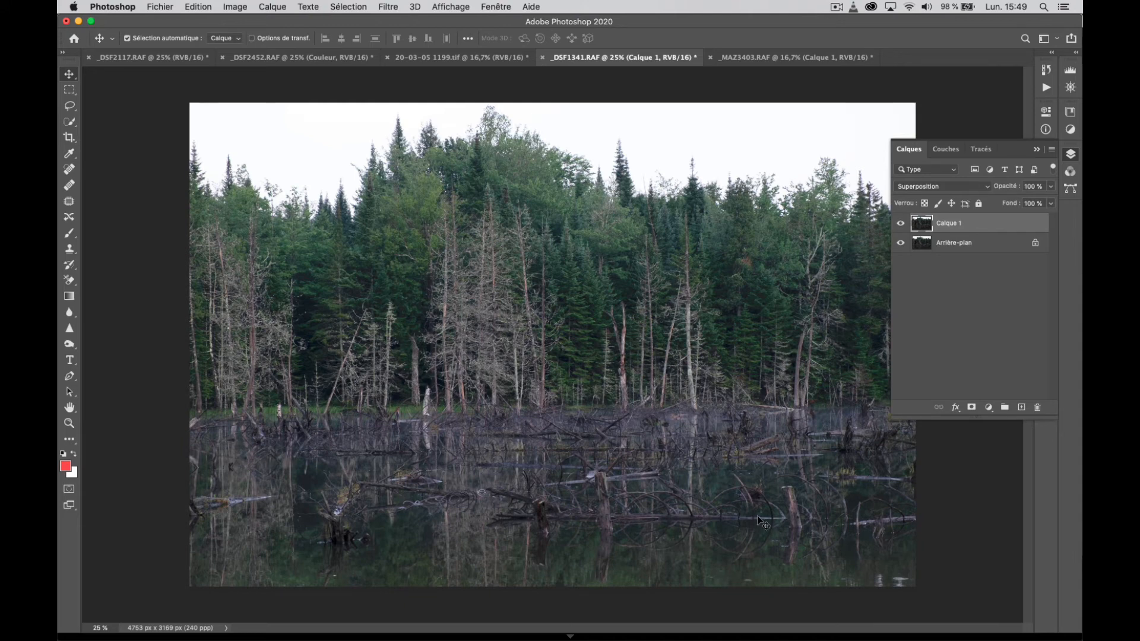
- Leave the opacity of Calque 1 at 100 % and duplicate this Superposition layer
{"action": "left_click", "coordinate": [1053, 188]}
{"action": "mouse_move", "coordinate": [1053, 202]}
{"action": "left_mouse_down"}
{"action": "mouse_move", "coordinate": [1027, 204]}
{"action": "mouse_move", "coordinate": [1056, 198]}
{"action": "left_mouse_up"}
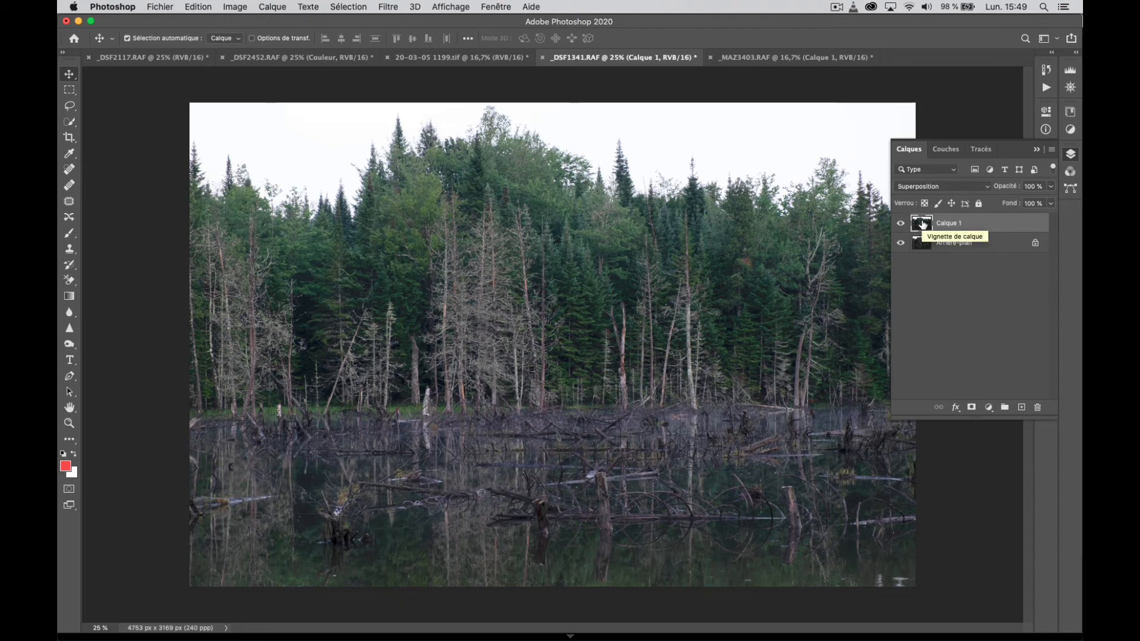
{"action": "key", "text": "super+j"}
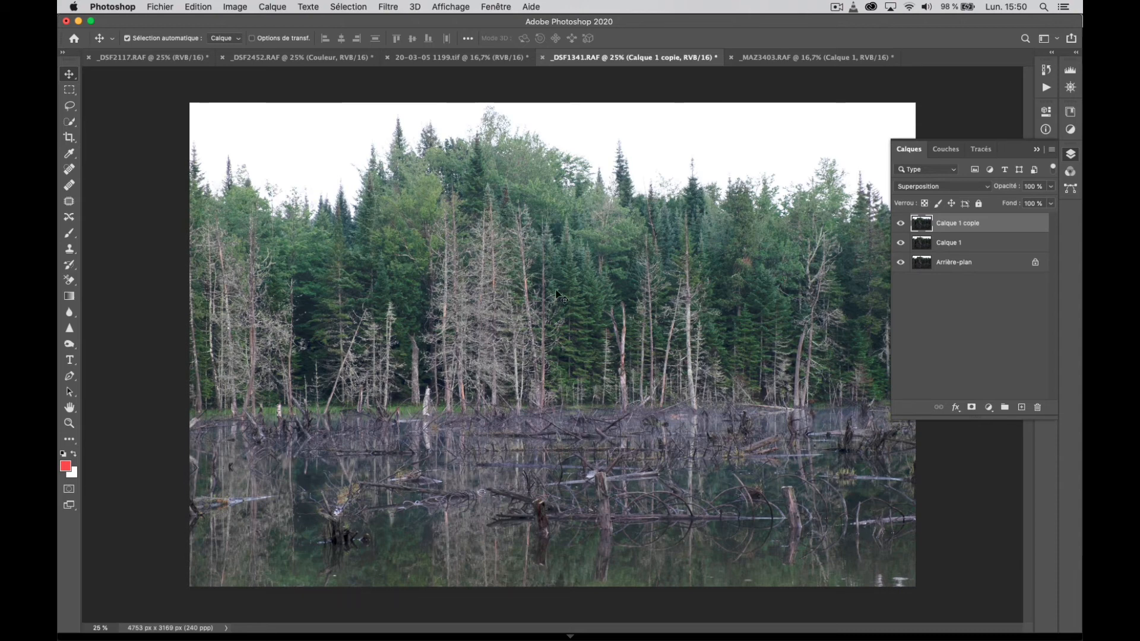
- In the colourful huts photo _DSF2452.RAF, set the Arrière-plan copie layer to the Lumière crue blend mode at 29 % opacity
{"action": "left_click", "coordinate": [302, 58]}
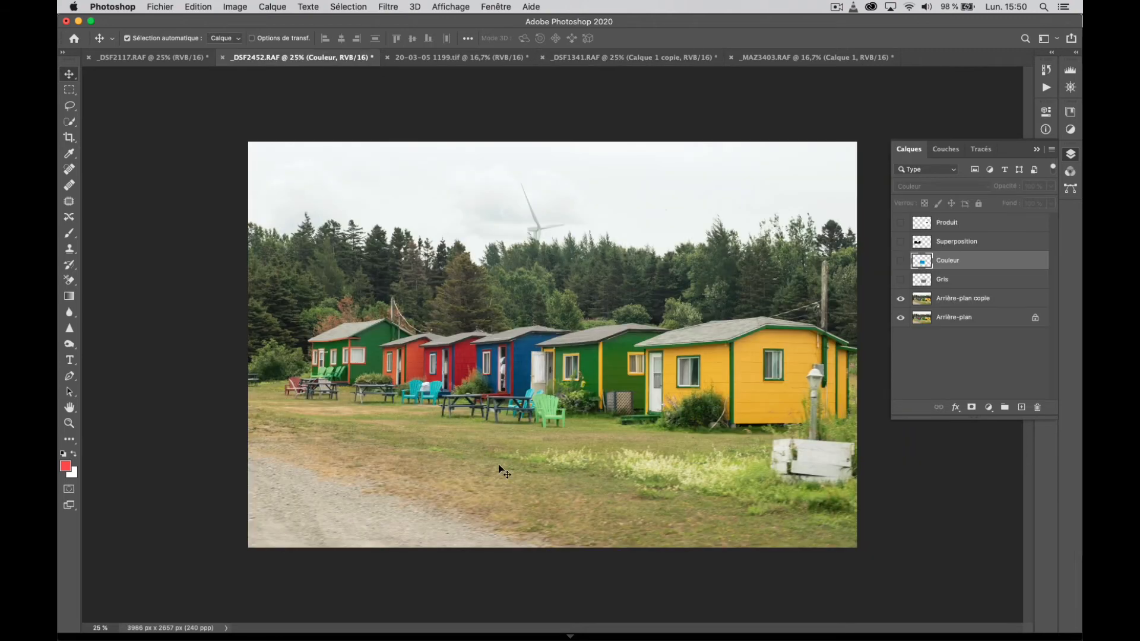
{"action": "left_click", "coordinate": [922, 303]}
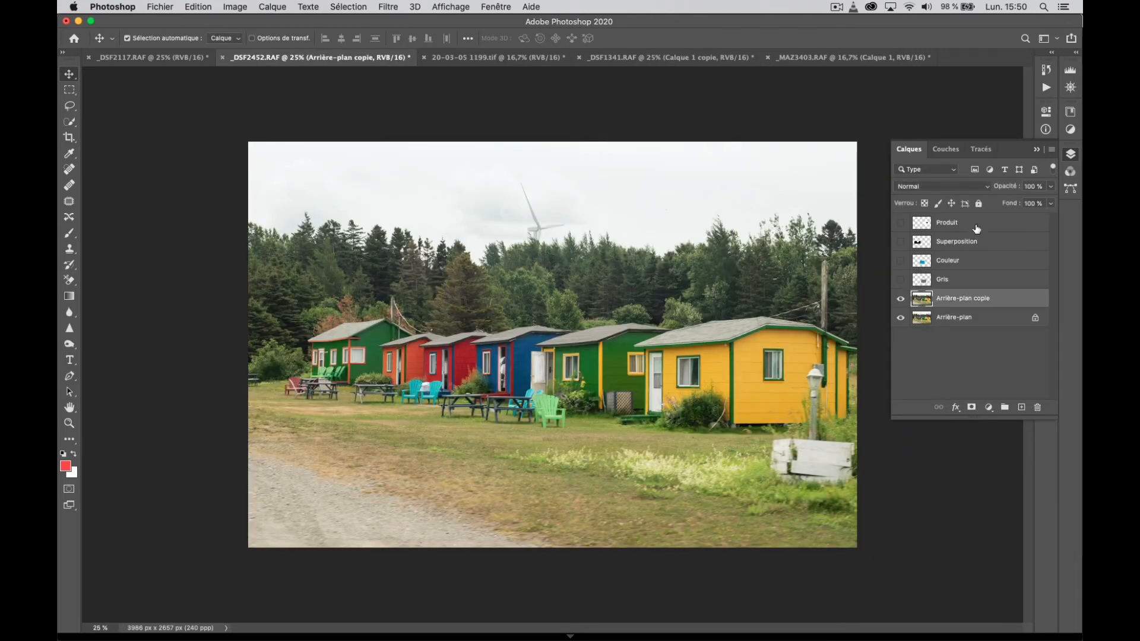
{"action": "left_click", "coordinate": [986, 187]}
{"action": "left_click", "coordinate": [986, 187]}
{"action": "left_click", "coordinate": [987, 187]}
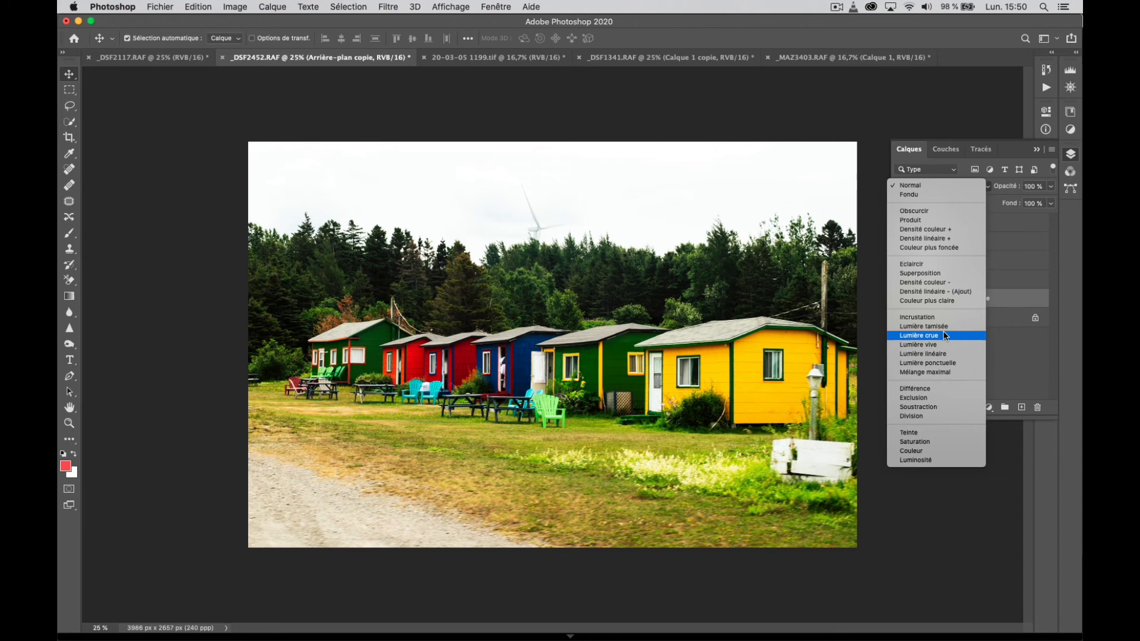
{"action": "left_click", "coordinate": [946, 336]}
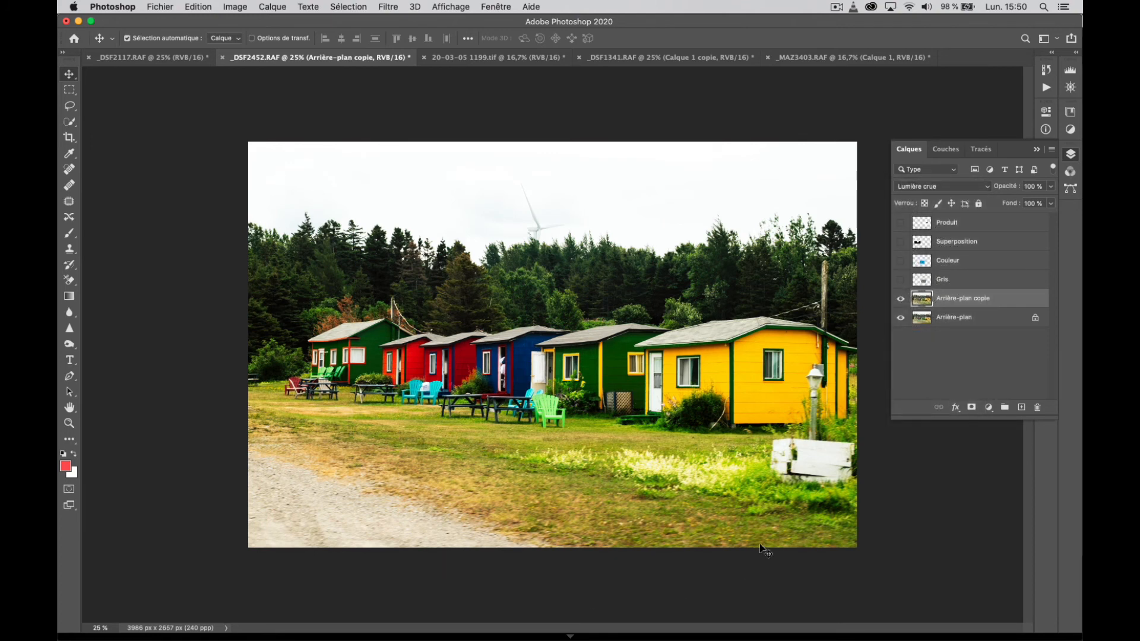
{"action": "left_click", "coordinate": [1054, 188]}
{"action": "left_click_drag", "start_coordinate": [1052, 202], "coordinate": [1011, 206]}
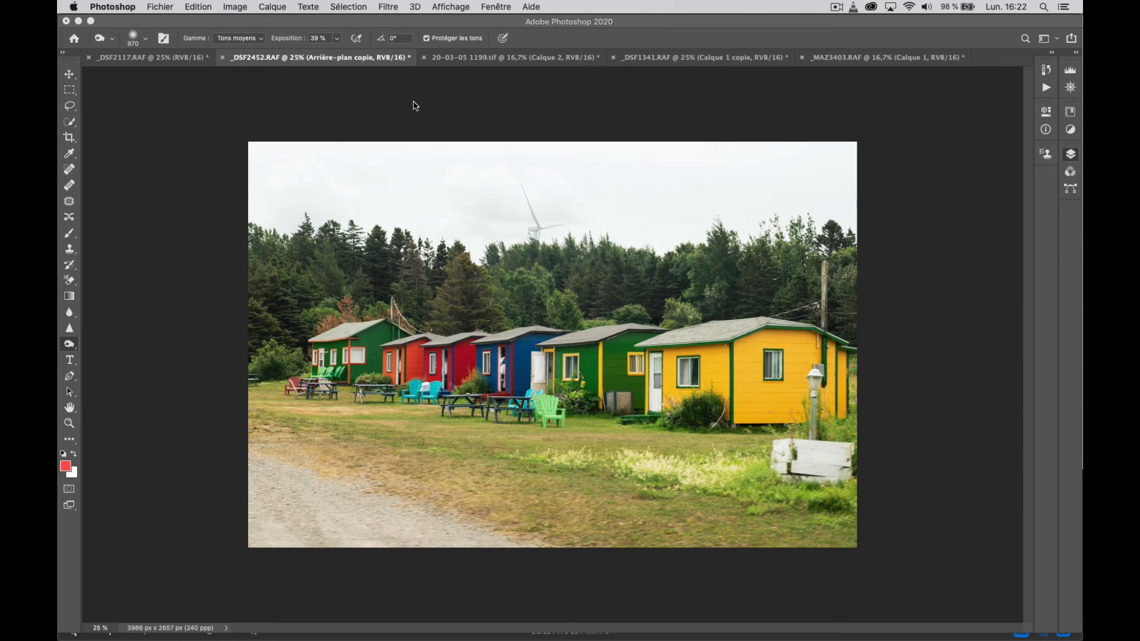
- Create a new layer above Arrière-plan copie in Lumière tamisée mode, filled with the neutral colour 50% gris
{"action": "key", "text": "F7"}
{"action": "left_click", "coordinate": [272, 6]}
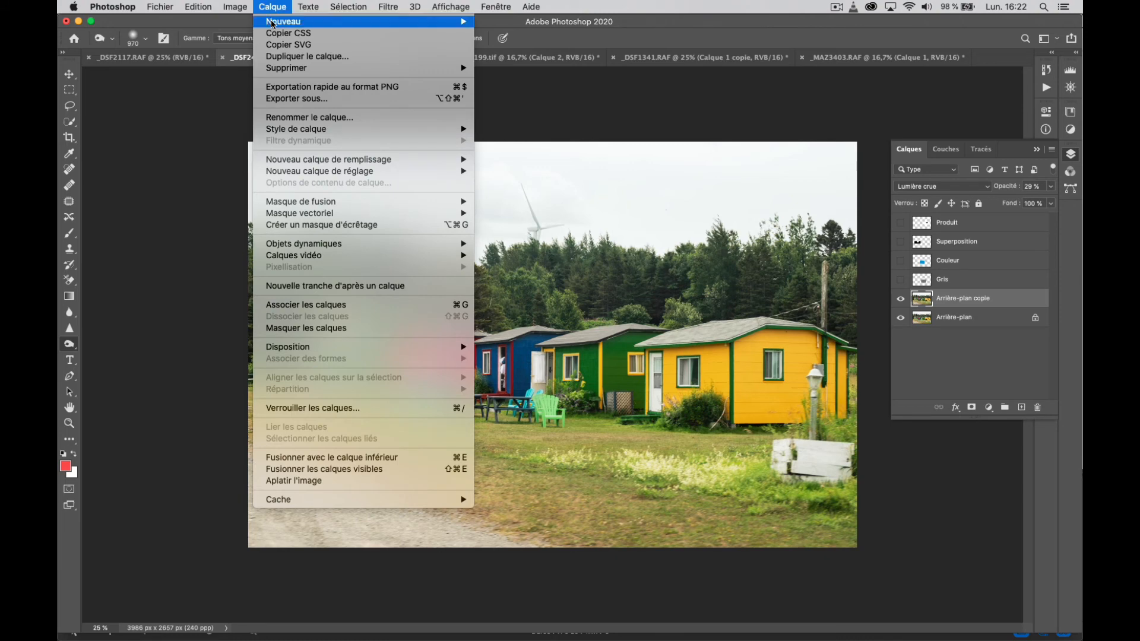
{"action": "mouse_move", "coordinate": [272, 23]}
{"action": "left_click", "coordinate": [504, 25]}
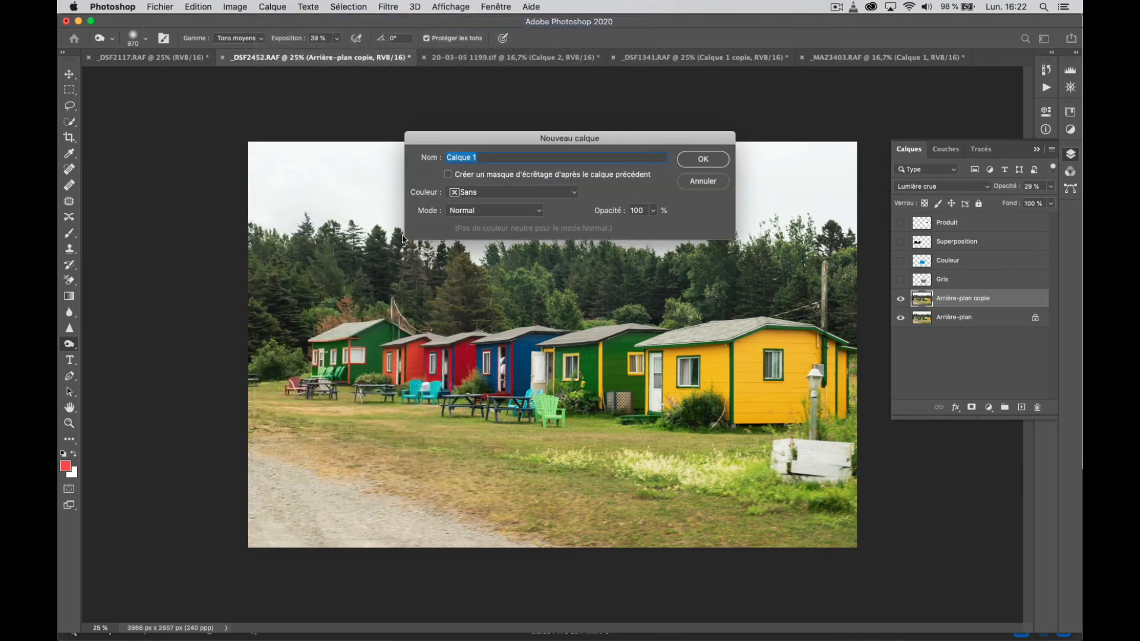
{"action": "left_click", "coordinate": [541, 212]}
{"action": "left_click", "coordinate": [482, 366]}
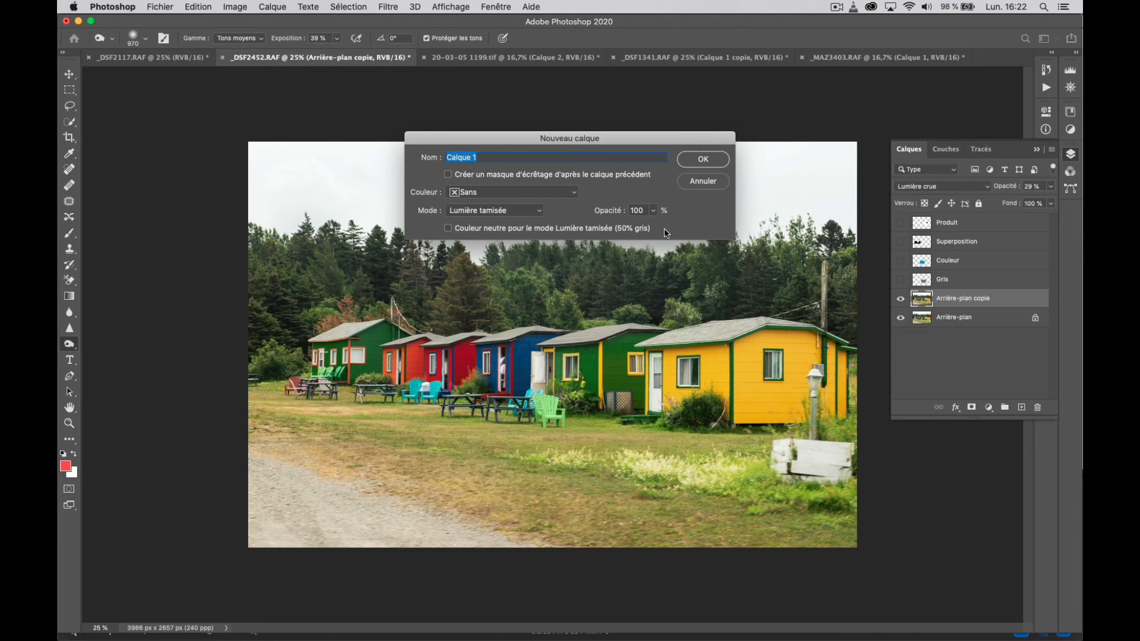
{"action": "left_click", "coordinate": [450, 229]}
{"action": "left_click", "coordinate": [701, 160]}
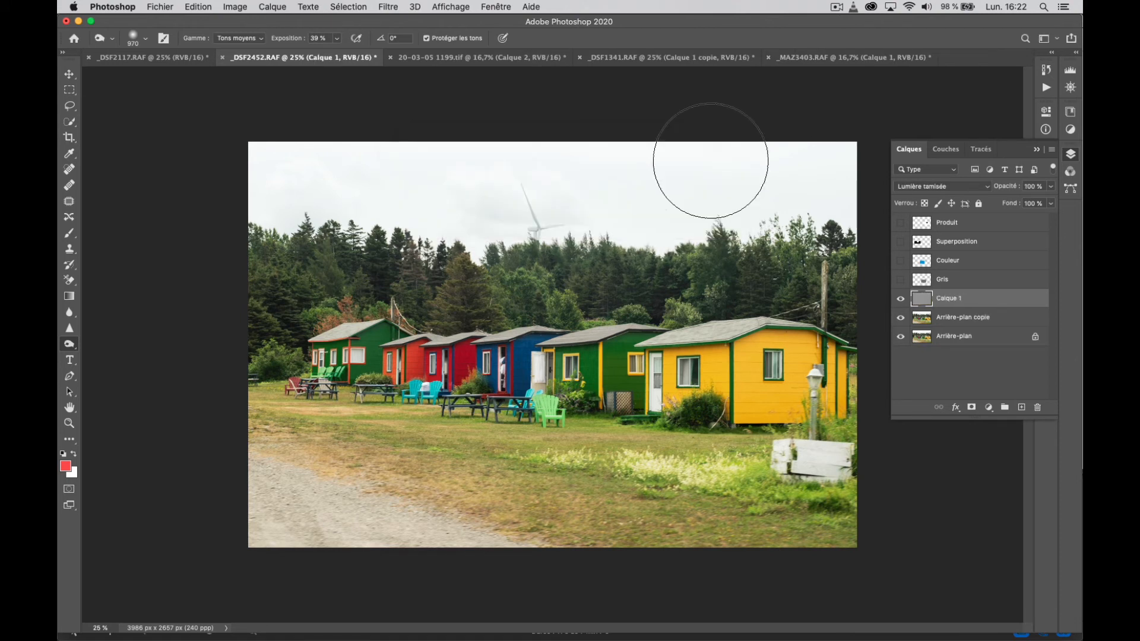
- View the grey Calque 1 layer on its own and restore the visibility of the photo layers
{"action": "left_click", "coordinate": [902, 299], "text": "alt"}
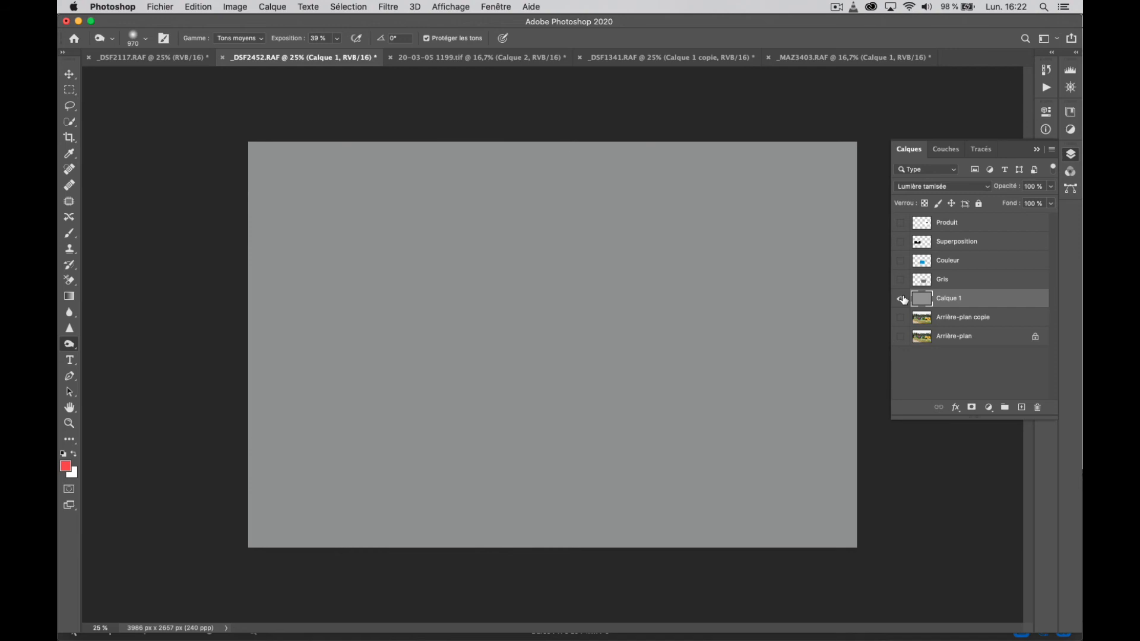
{"action": "left_click", "coordinate": [902, 299], "text": "alt"}
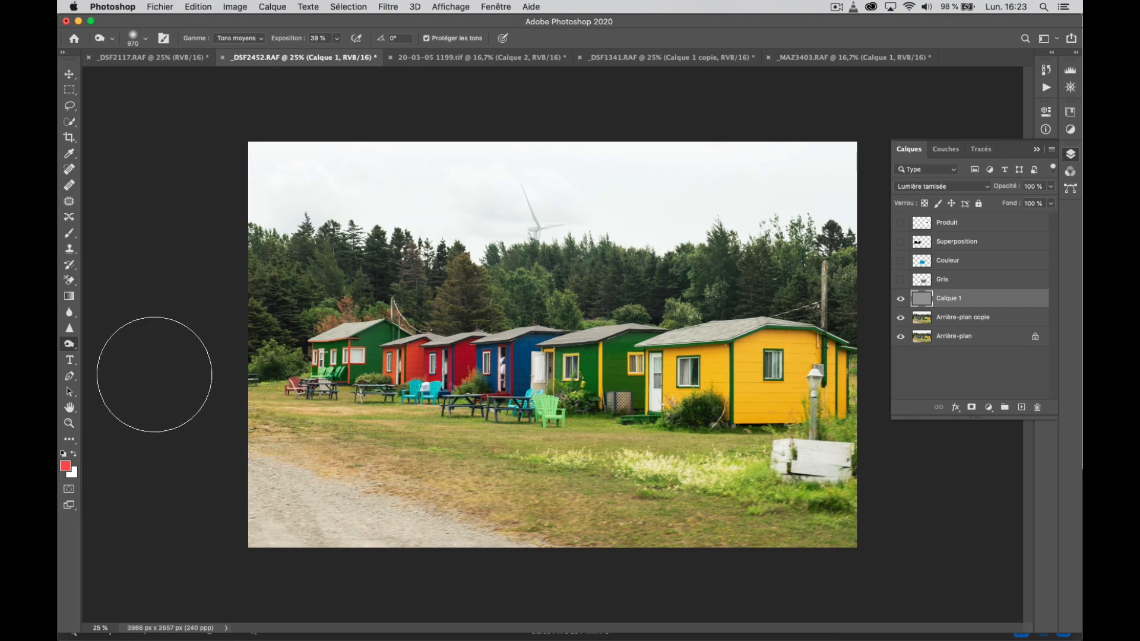
- Darken the whole sky on the grey Calque 1 layer with the Densité + tool, Tons moyens range, at 18 % exposure
{"action": "left_click", "coordinate": [69, 347]}
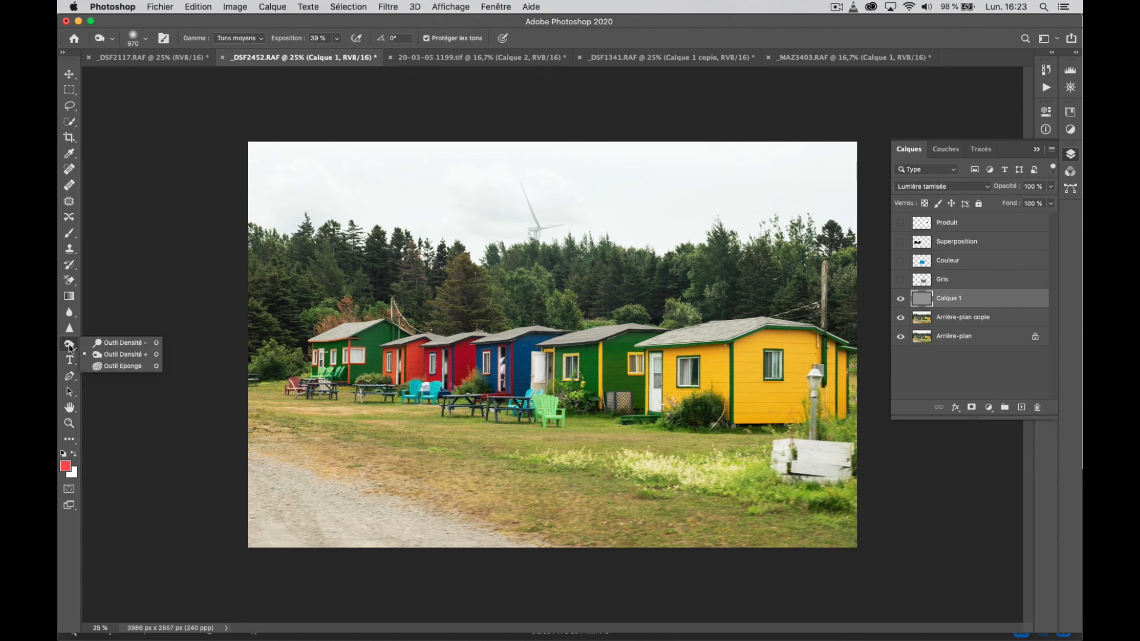
{"action": "left_click", "coordinate": [118, 357]}
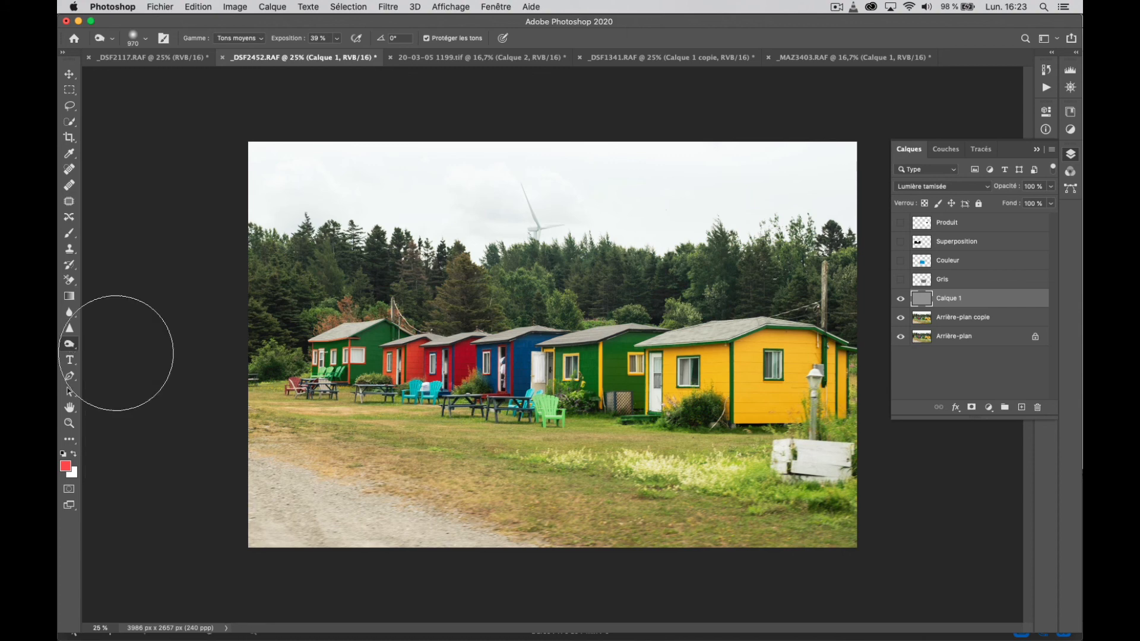
{"action": "left_click", "coordinate": [338, 39]}
{"action": "left_click", "coordinate": [327, 54]}
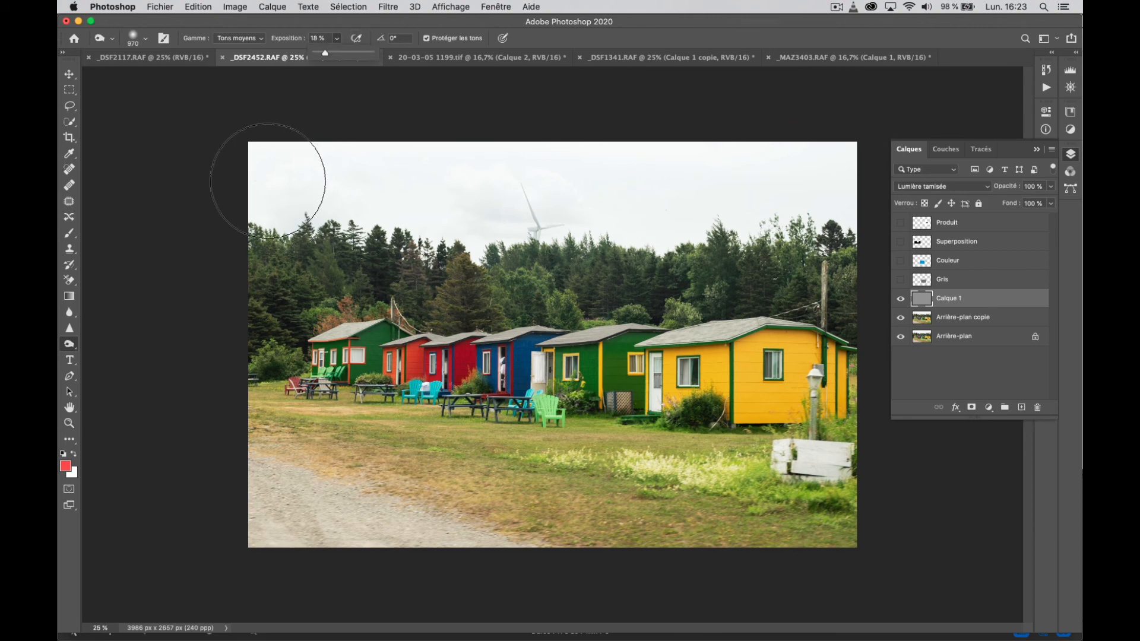
{"action": "mouse_move", "coordinate": [269, 181]}
{"action": "left_mouse_down"}
{"action": "mouse_move", "coordinate": [557, 204]}
{"action": "mouse_move", "coordinate": [630, 182]}
{"action": "mouse_move", "coordinate": [851, 172]}
{"action": "mouse_move", "coordinate": [219, 168]}
{"action": "mouse_move", "coordinate": [321, 162]}
{"action": "mouse_move", "coordinate": [382, 169]}
{"action": "mouse_move", "coordinate": [253, 171]}
{"action": "mouse_move", "coordinate": [350, 195]}
{"action": "mouse_move", "coordinate": [622, 206]}
{"action": "mouse_move", "coordinate": [787, 203]}
{"action": "mouse_move", "coordinate": [833, 191]}
{"action": "mouse_move", "coordinate": [833, 170]}
{"action": "mouse_move", "coordinate": [381, 188]}
{"action": "mouse_move", "coordinate": [258, 165]}
{"action": "mouse_move", "coordinate": [859, 165]}
{"action": "mouse_move", "coordinate": [773, 211]}
{"action": "mouse_move", "coordinate": [648, 210]}
{"action": "mouse_move", "coordinate": [200, 163]}
{"action": "mouse_move", "coordinate": [518, 216]}
{"action": "mouse_move", "coordinate": [470, 197]}
{"action": "mouse_move", "coordinate": [537, 215]}
{"action": "mouse_move", "coordinate": [515, 207]}
{"action": "mouse_move", "coordinate": [528, 202]}
{"action": "mouse_move", "coordinate": [343, 207]}
{"action": "mouse_move", "coordinate": [250, 164]}
{"action": "mouse_move", "coordinate": [773, 162]}
{"action": "mouse_move", "coordinate": [806, 173]}
{"action": "mouse_move", "coordinate": [824, 197]}
{"action": "mouse_move", "coordinate": [682, 205]}
{"action": "mouse_move", "coordinate": [274, 184]}
{"action": "mouse_move", "coordinate": [724, 152]}
{"action": "mouse_move", "coordinate": [527, 170]}
{"action": "mouse_move", "coordinate": [829, 168]}
{"action": "mouse_move", "coordinate": [694, 190]}
{"action": "mouse_move", "coordinate": [260, 183]}
{"action": "mouse_move", "coordinate": [675, 158]}
{"action": "mouse_move", "coordinate": [819, 190]}
{"action": "mouse_move", "coordinate": [544, 193]}
{"action": "mouse_move", "coordinate": [296, 176]}
{"action": "mouse_move", "coordinate": [819, 194]}
{"action": "mouse_move", "coordinate": [279, 194]}
{"action": "left_mouse_up"}
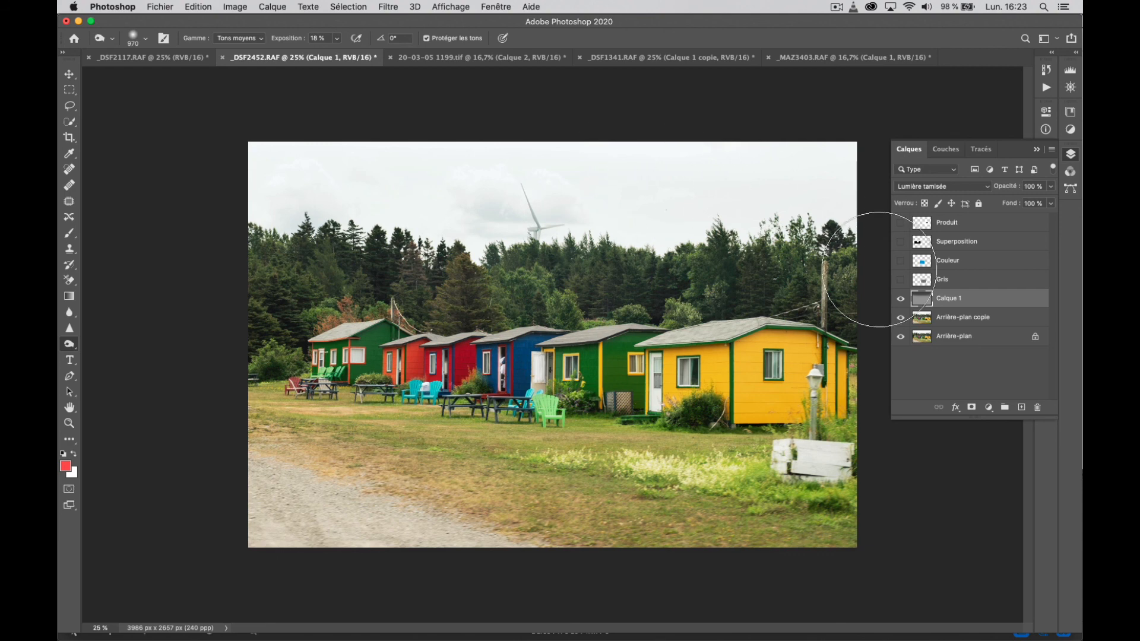
- View the painted Calque 1 layer on its own, restore the photo layers, and compare the sky with Calque 1 hidden and shown
{"action": "left_click", "coordinate": [901, 300], "text": "alt"}
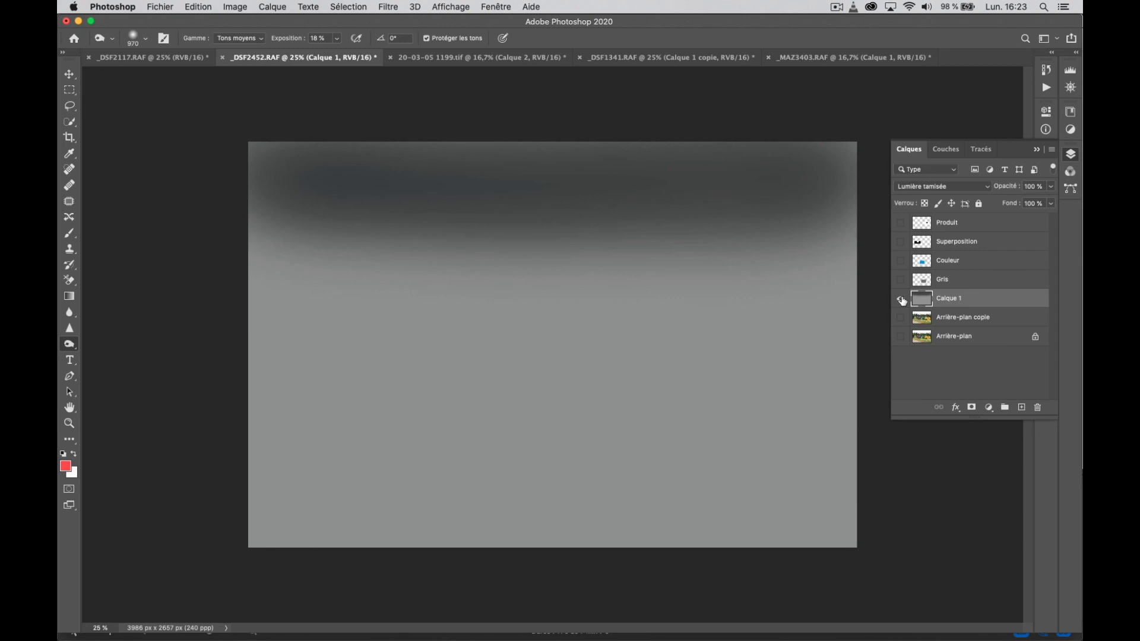
{"action": "left_click", "coordinate": [901, 300], "text": "alt"}
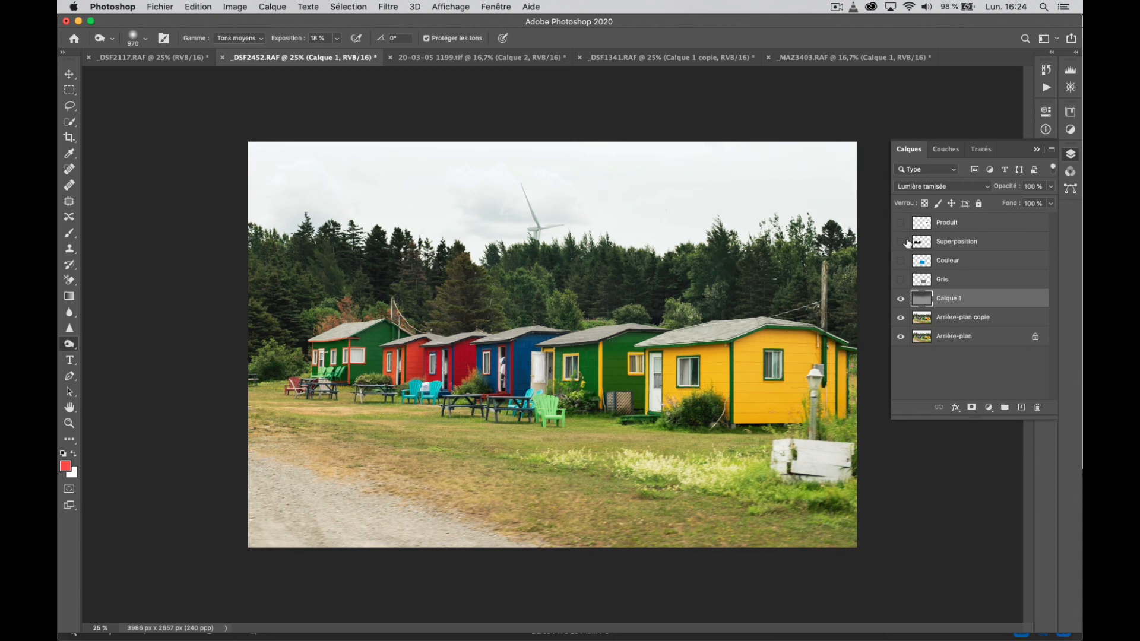
{"action": "left_click", "coordinate": [901, 299]}
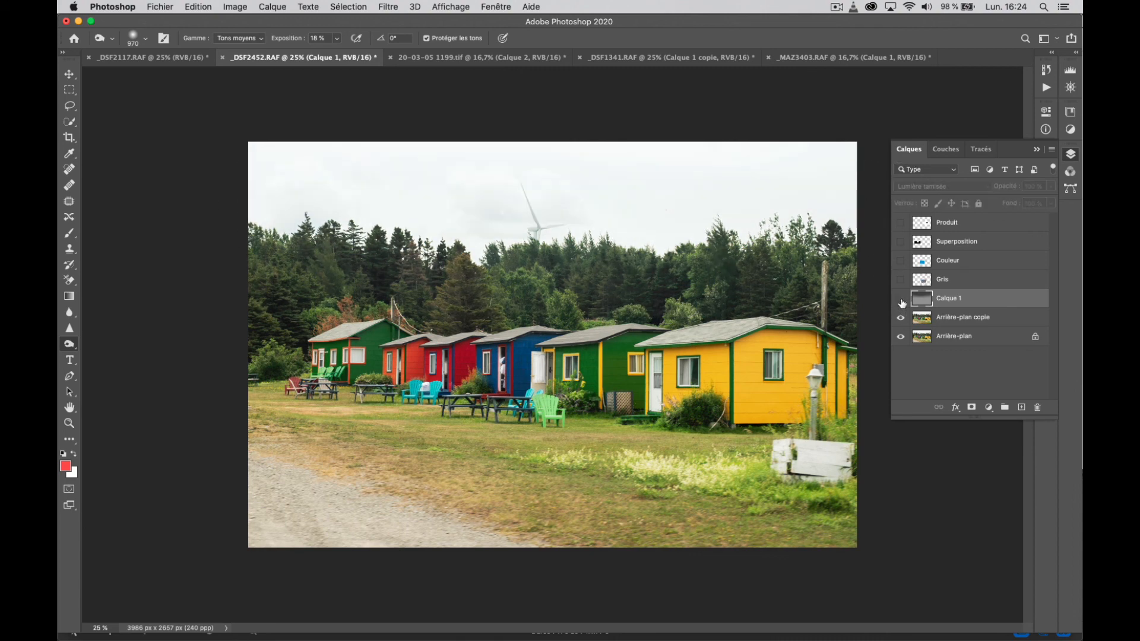
{"action": "left_click", "coordinate": [900, 299]}
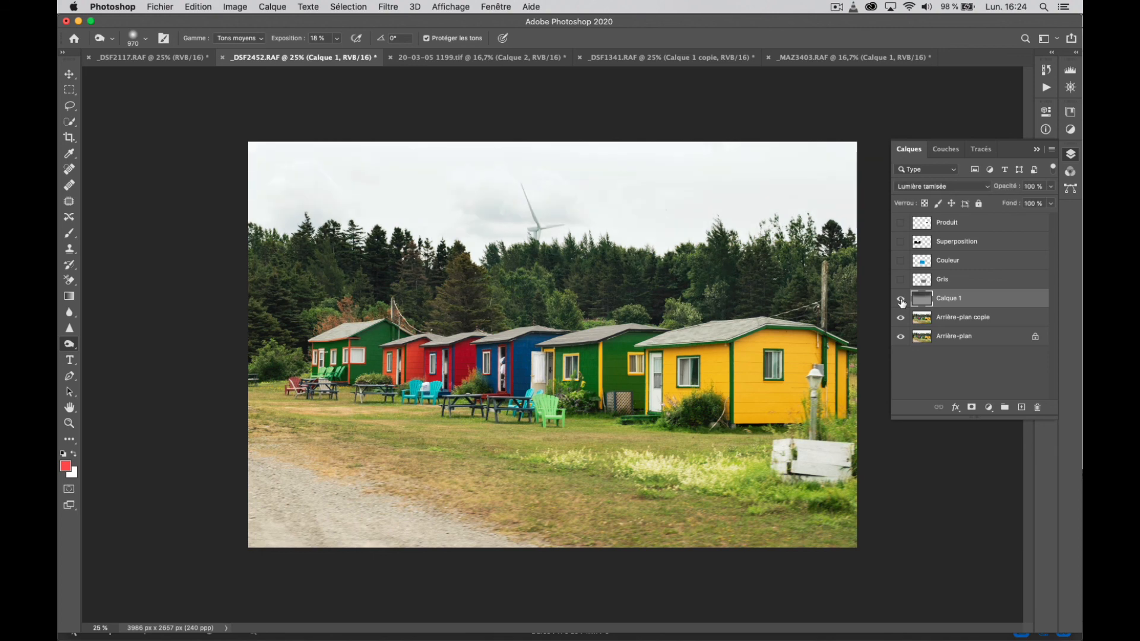